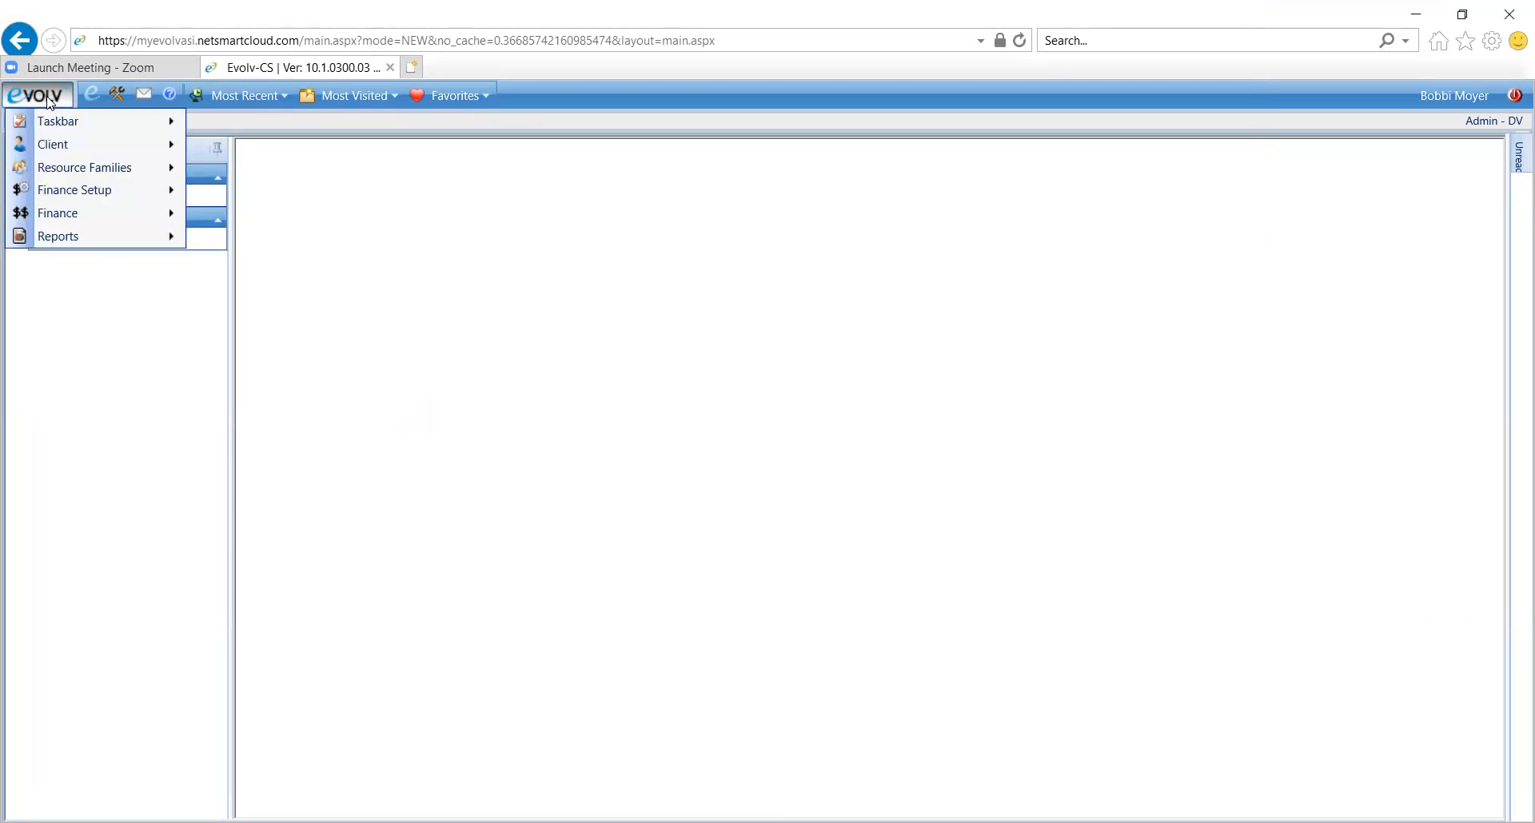
# Open the IBHS Billable Services report from the IBHS folder in the Data Insight Report Writer's Custom Reporting area
pyautogui.moveTo(95, 233)
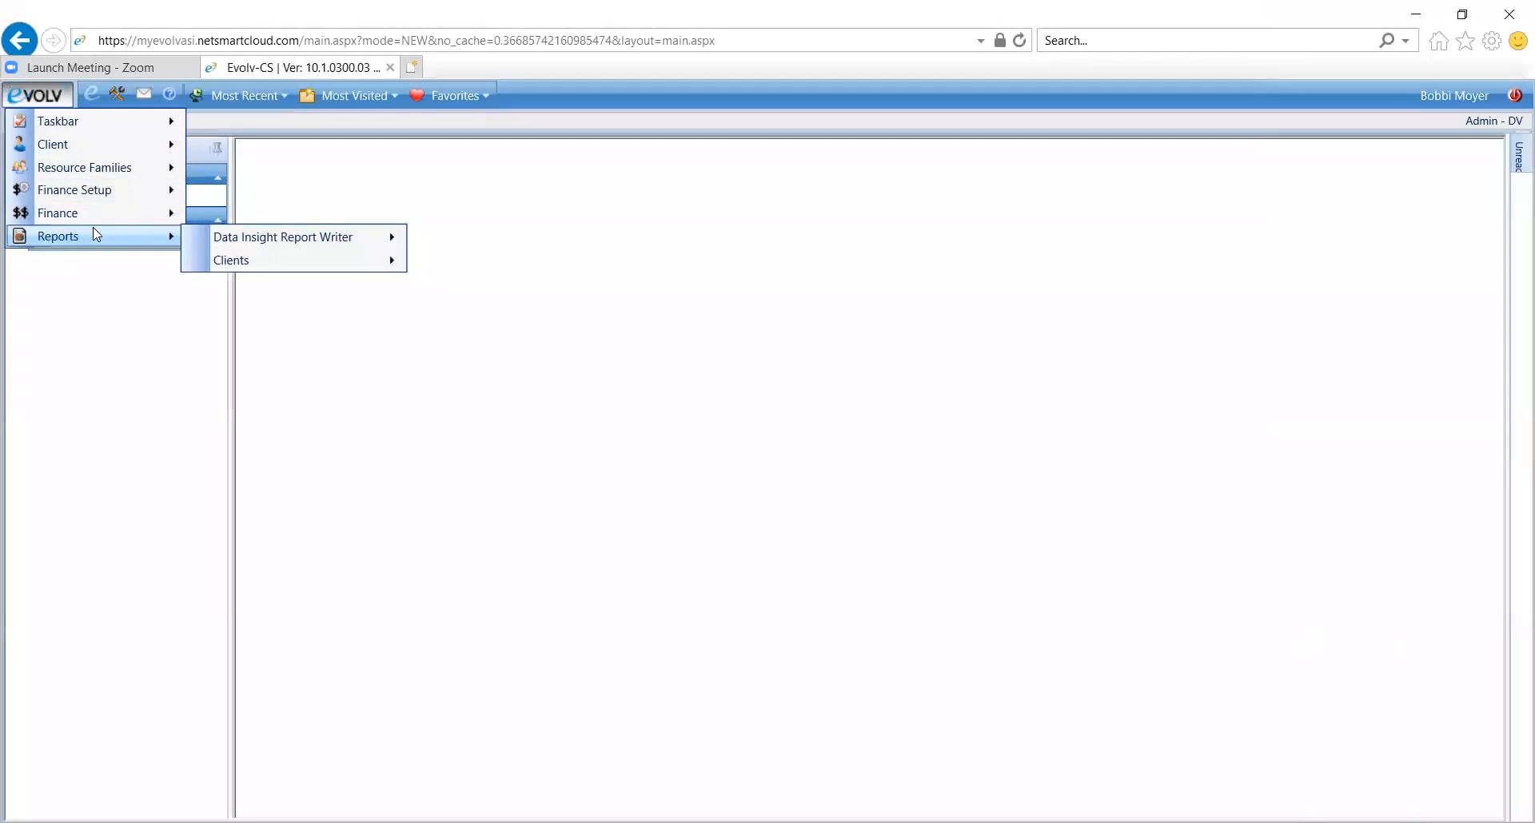
pyautogui.moveTo(235, 243)
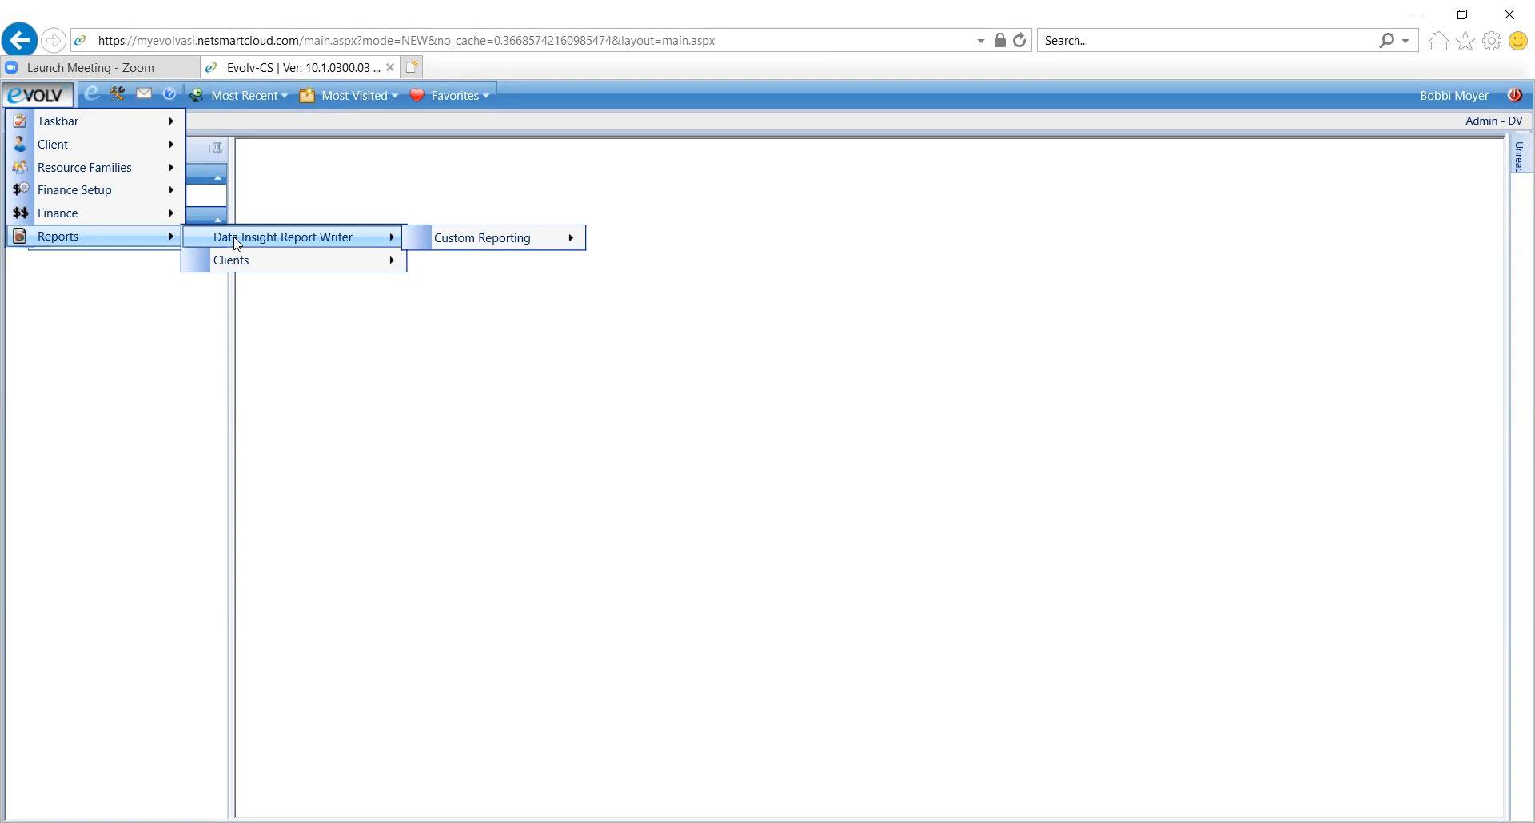
pyautogui.click(236, 244)
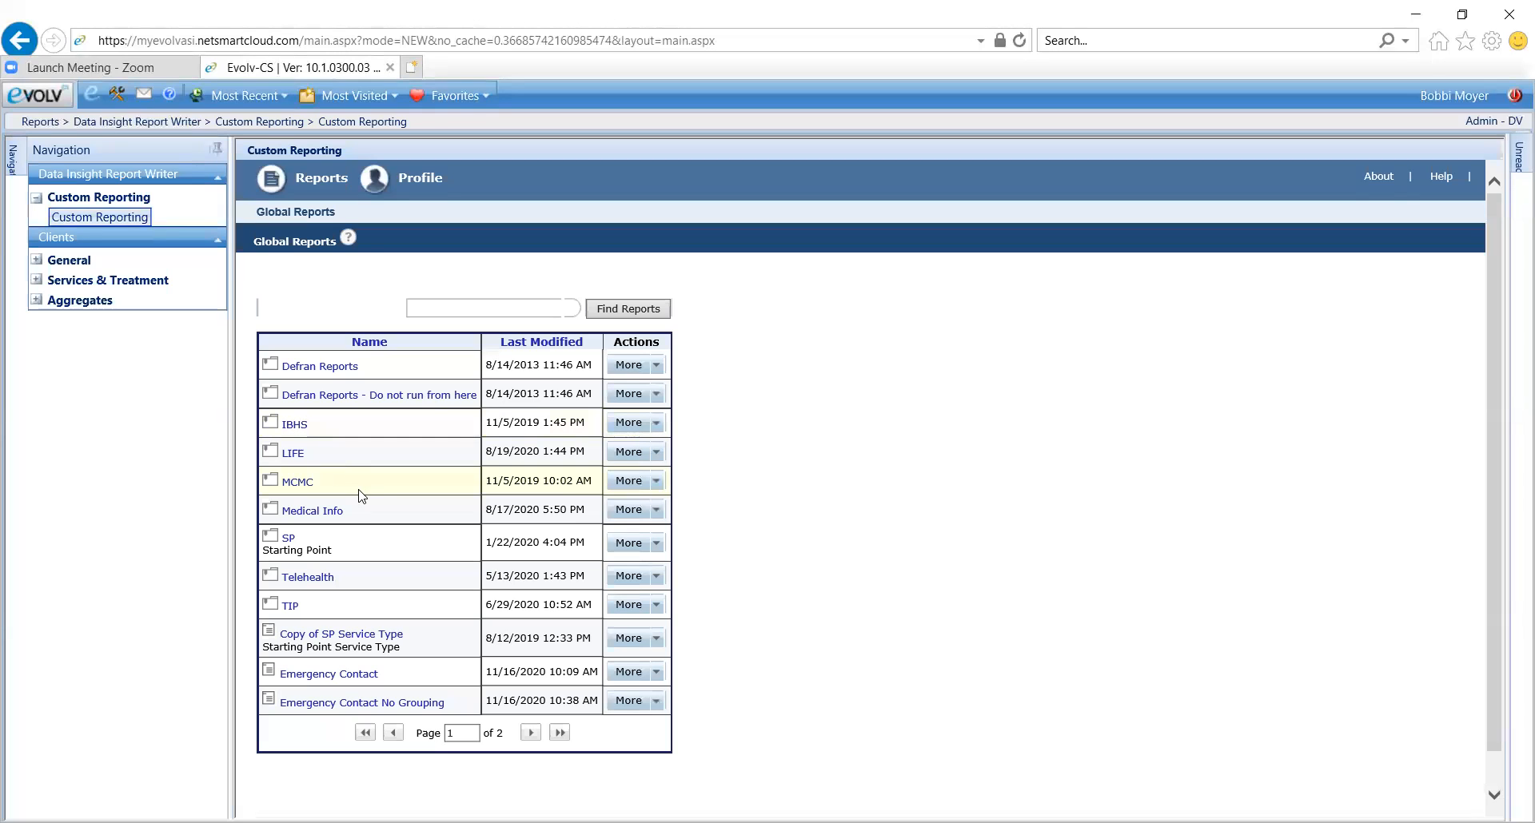
pyautogui.click(294, 426)
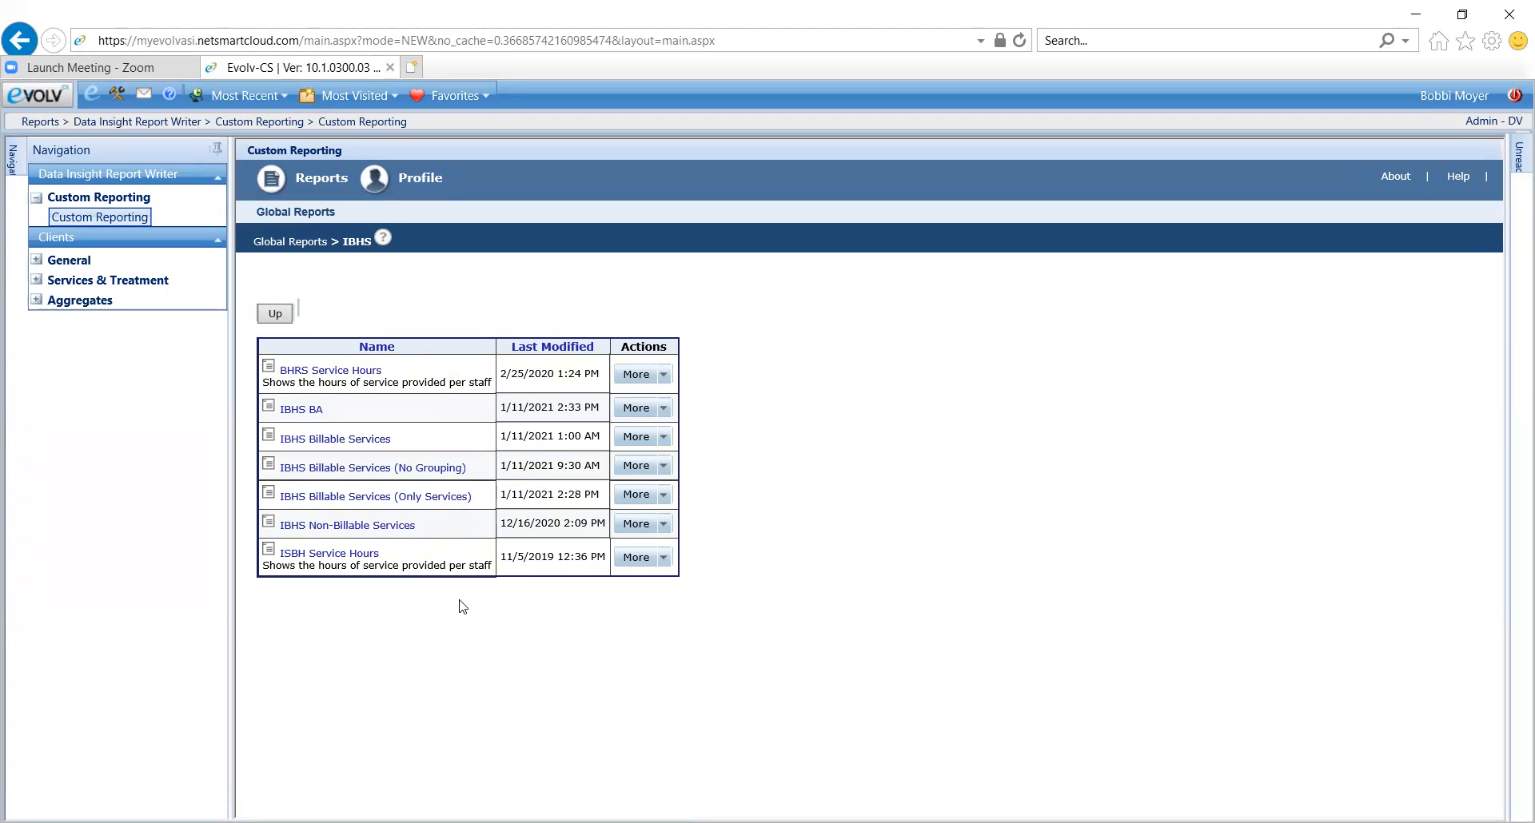
pyautogui.click(365, 444)
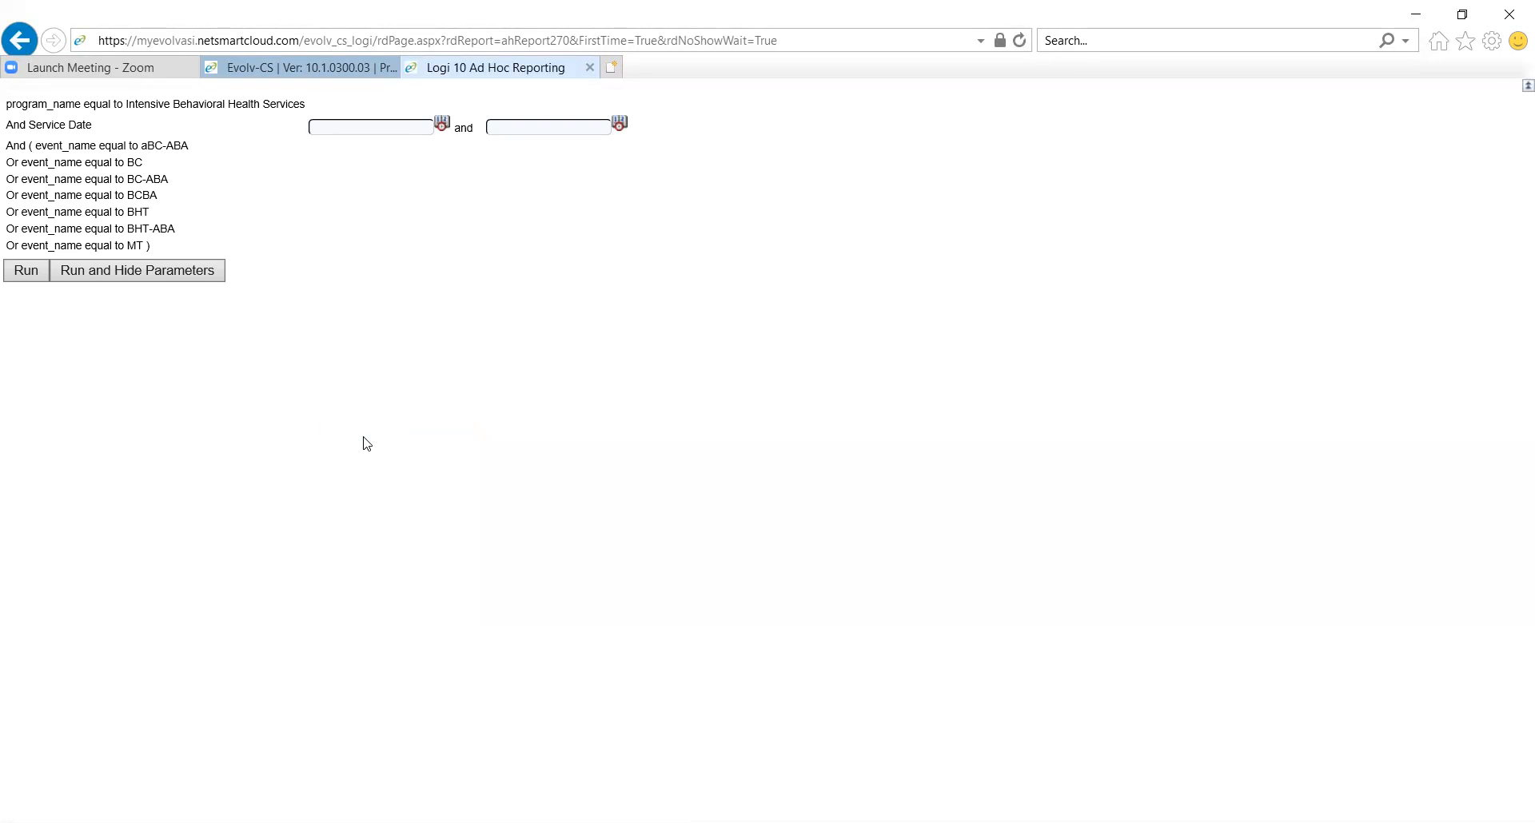
# Try to run the report with the service dates entered as 01.01.2021 and 01.05.2021
pyautogui.click(400, 122)
pyautogui.click(389, 128)
pyautogui.write('01.01.20')
pyautogui.write('21')
pyautogui.press('Tab')
pyautogui.press('Tab')
pyautogui.write('01.05.2021')
pyautogui.press('Tab')
pyautogui.click(33, 277)
# Set the service date range to 01/01/2021 through 01/05/2021 and run the report
pyautogui.moveTo(387, 127); pyautogui.dragTo(170, 114)
pyautogui.write('01/01/2021')
pyautogui.press('Tab')
pyautogui.press('Tab')
pyautogui.write('01/05/2021')
pyautogui.press('Tab')
pyautogui.click(40, 274)
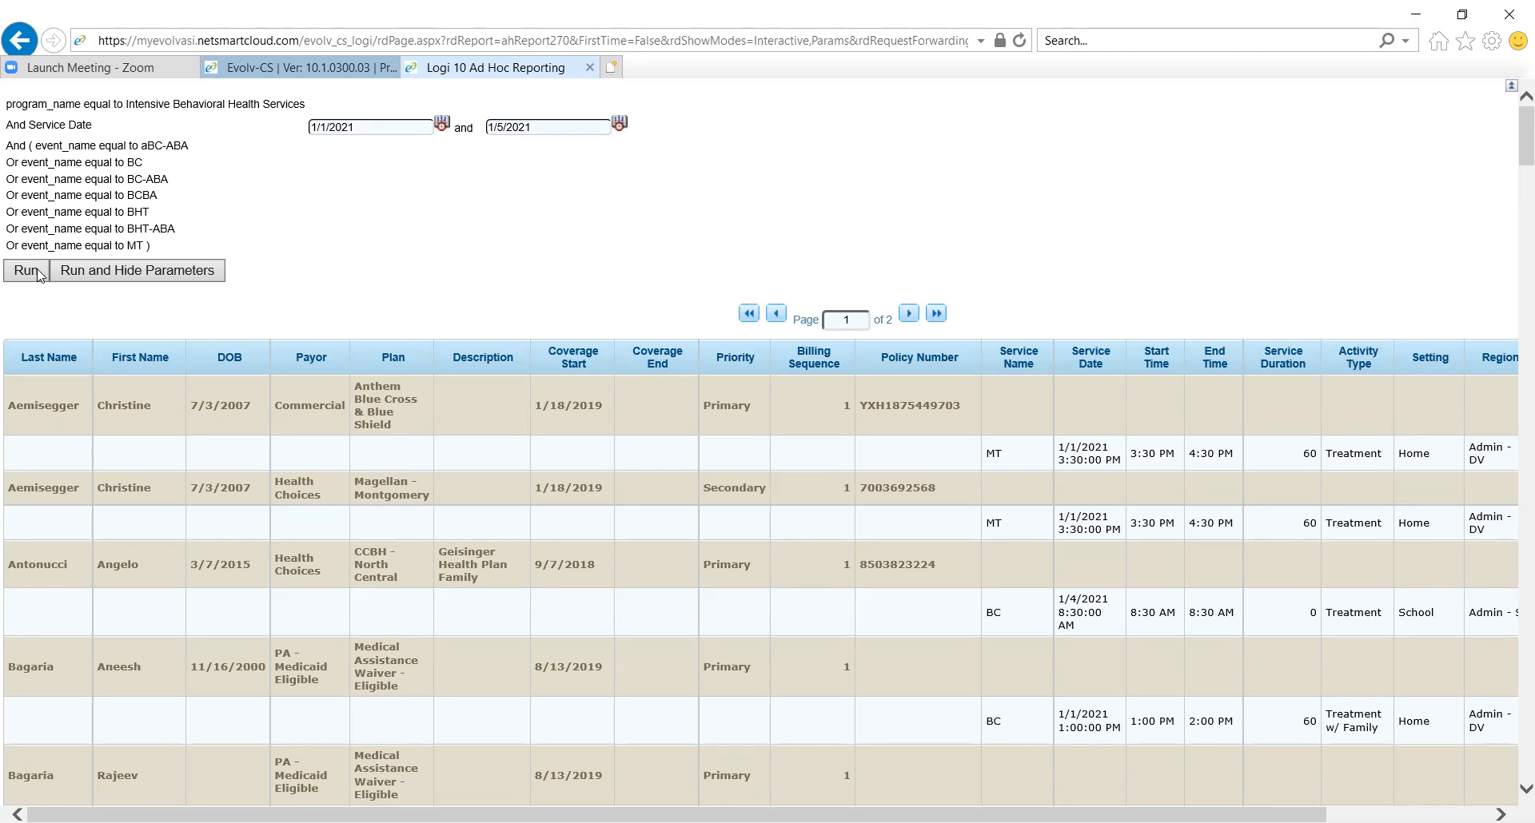
# Export the billable services report results to Excel and switch to the exported workbook
pyautogui.scroll(-2, 38, 274)
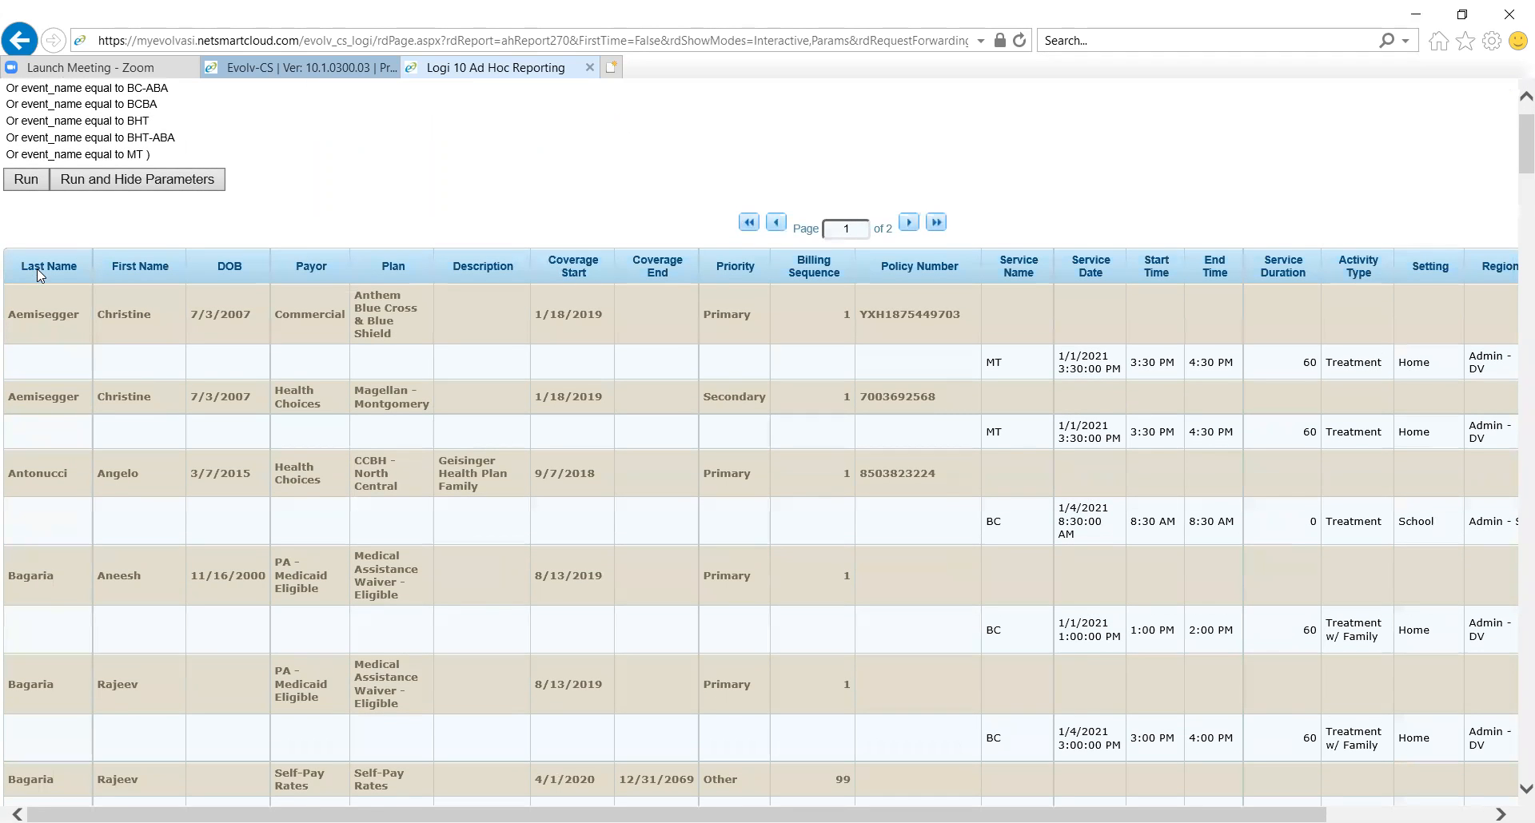
pyautogui.scroll(-2, 37, 268)
pyautogui.scroll(-2, 38, 272)
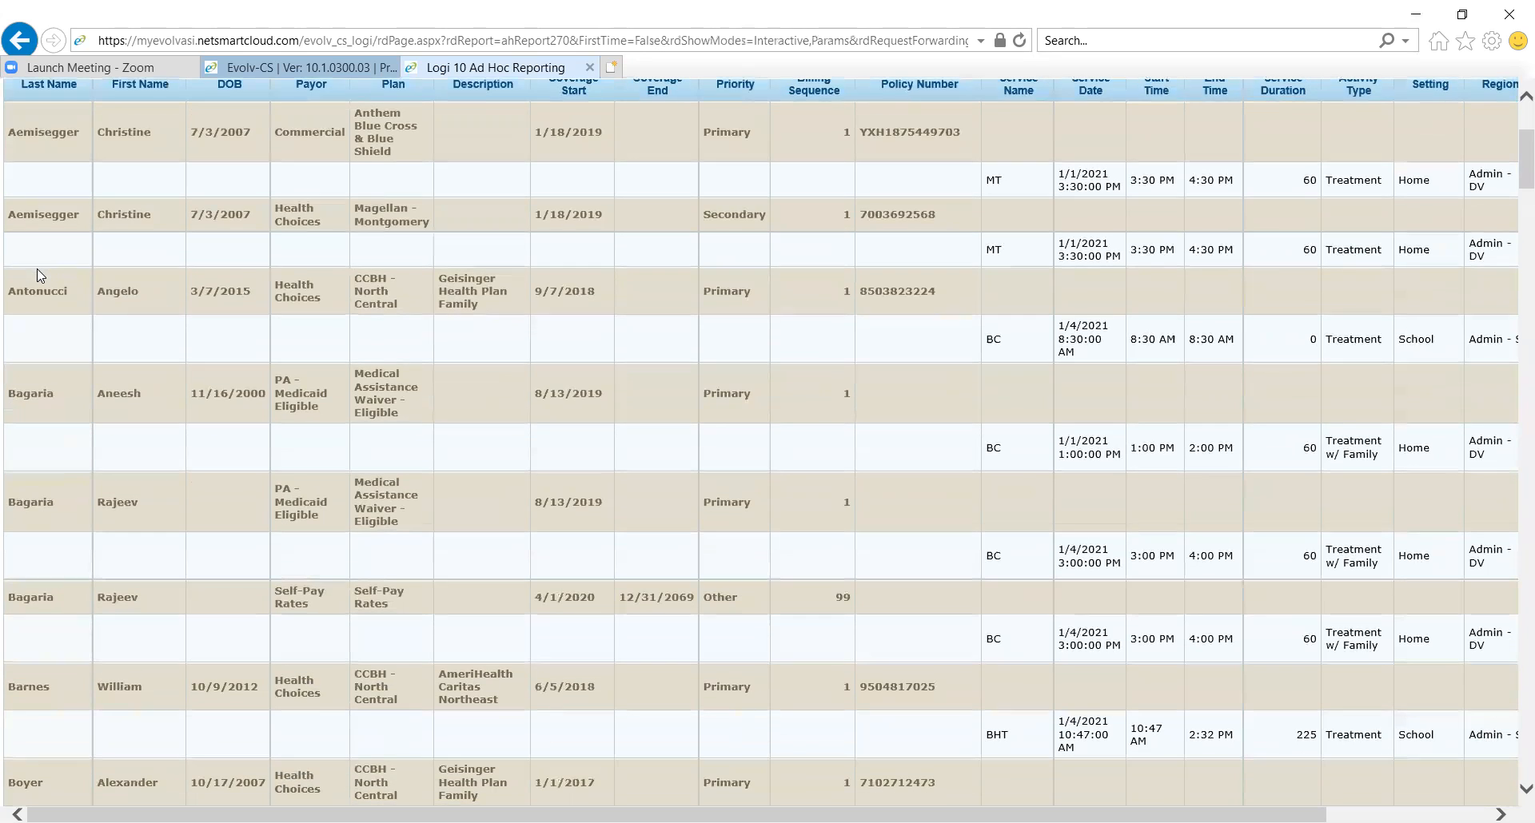
pyautogui.scroll(6, 37, 269)
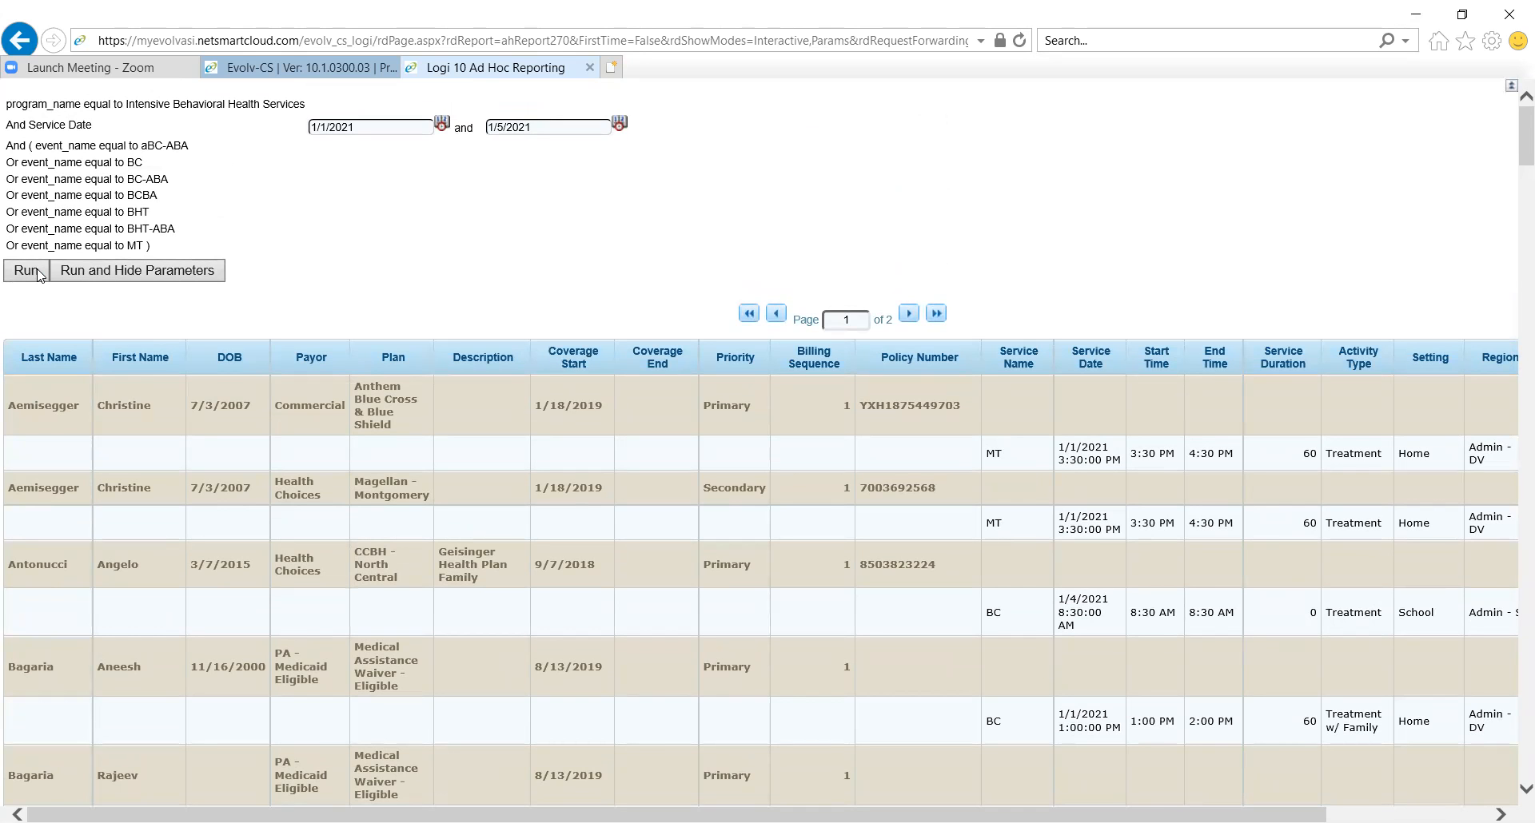
pyautogui.scroll(-7, 37, 270)
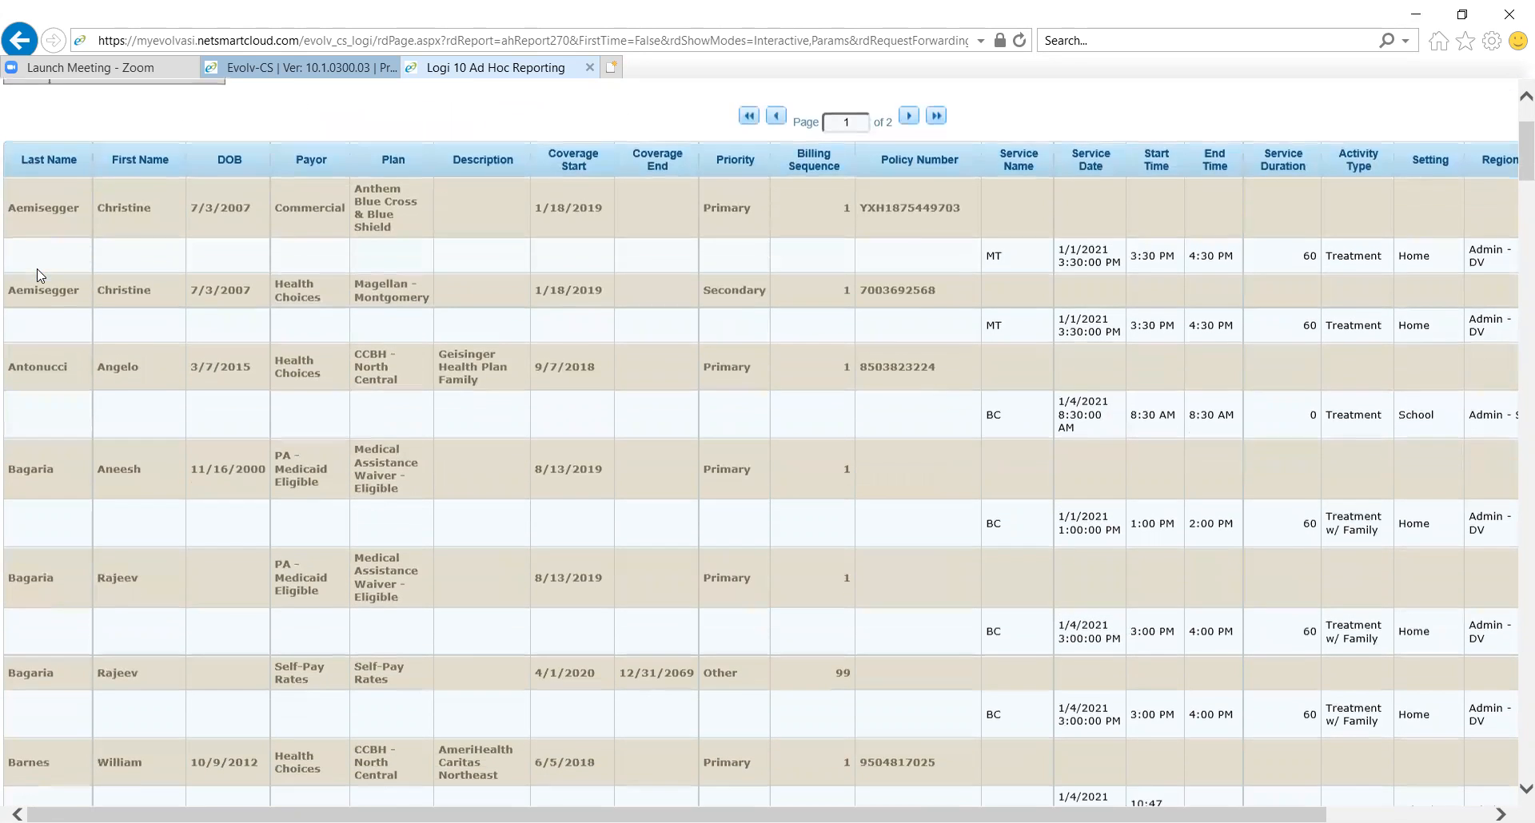
pyautogui.scroll(-20, 37, 269)
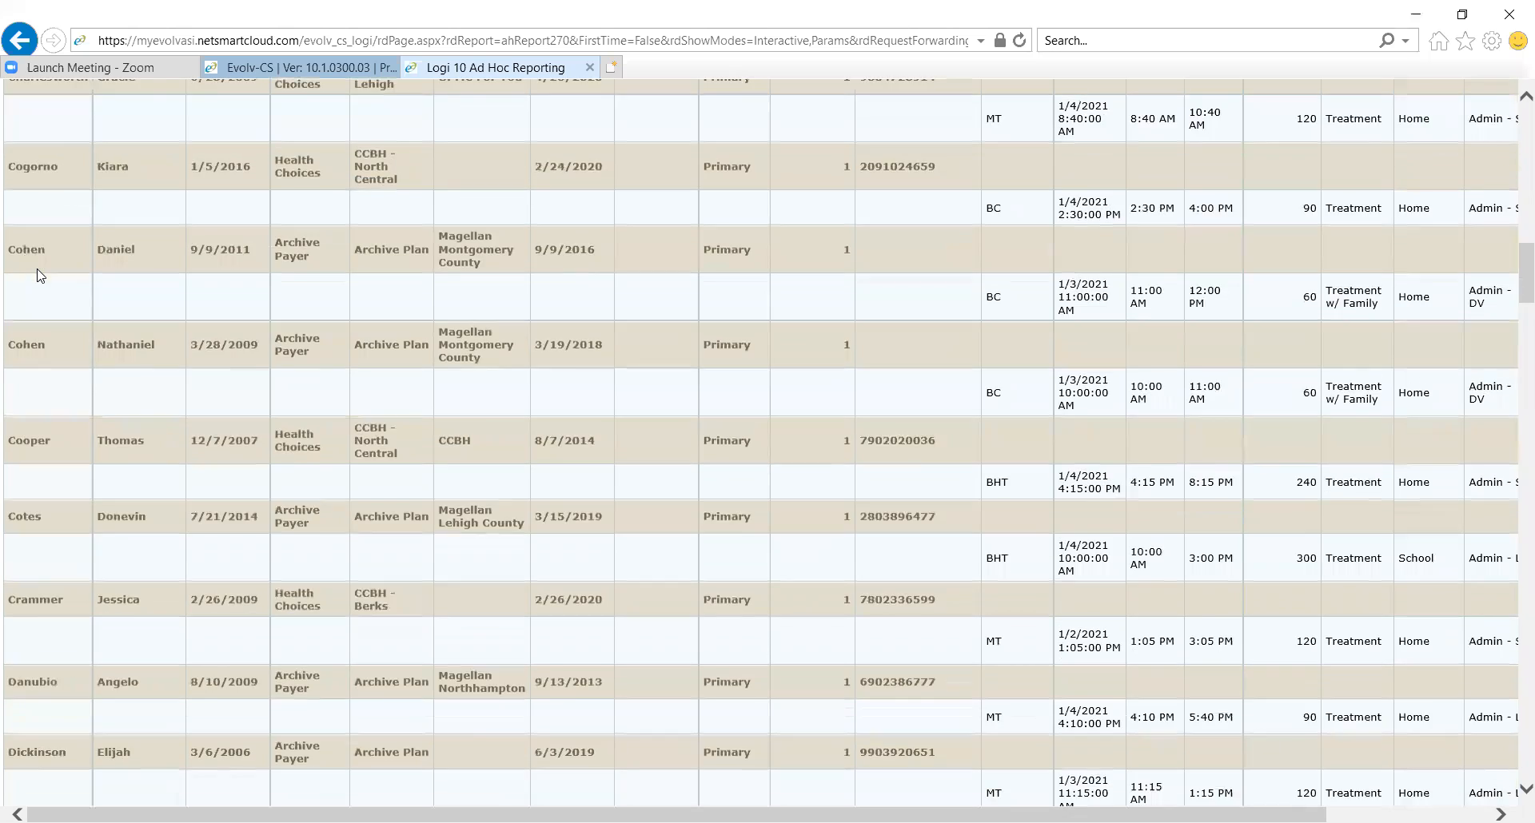
pyautogui.scroll(-20, 40, 276)
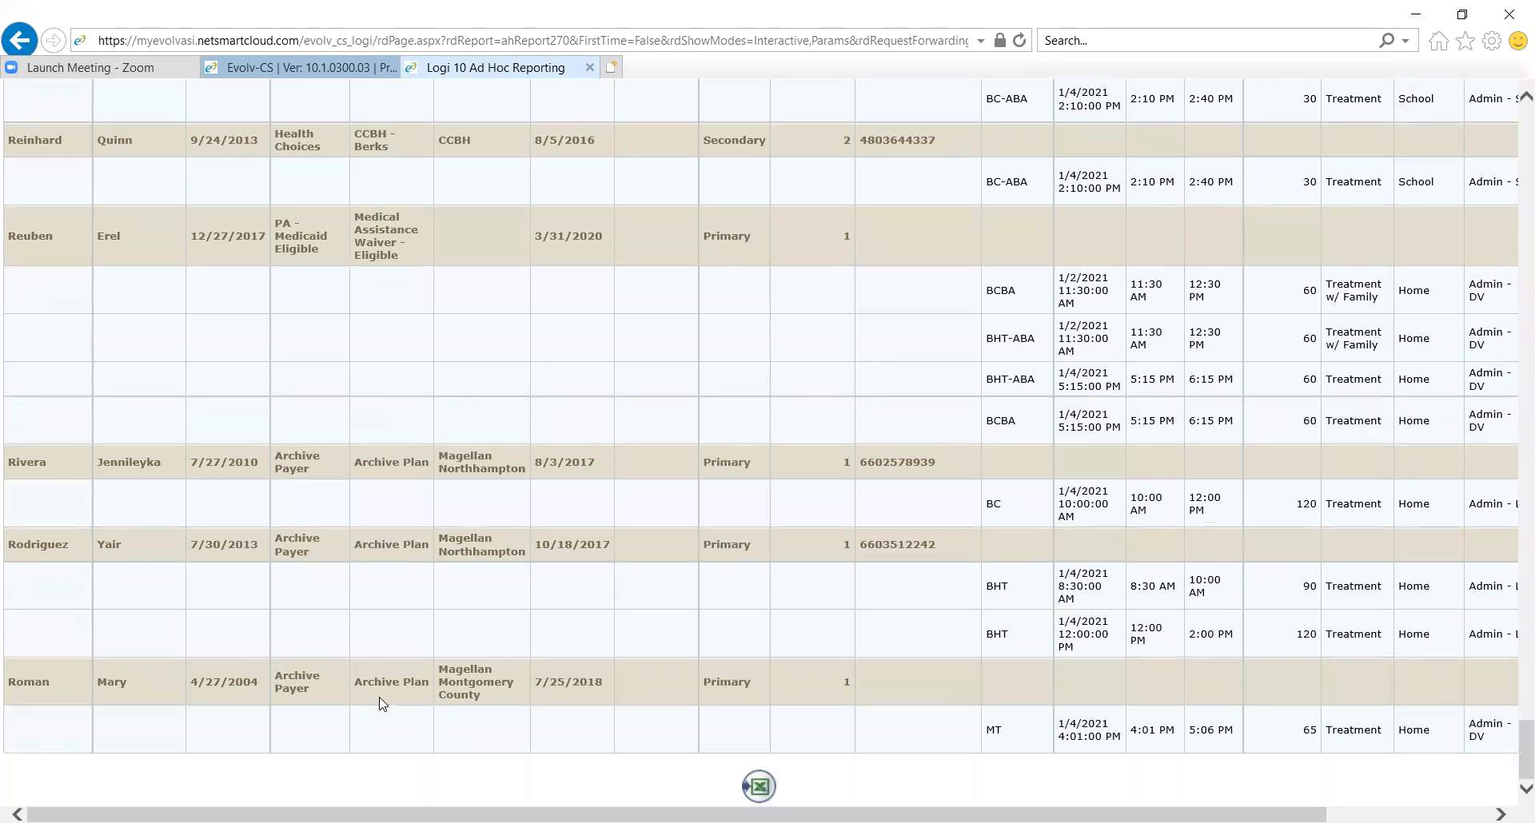
pyautogui.click(759, 788)
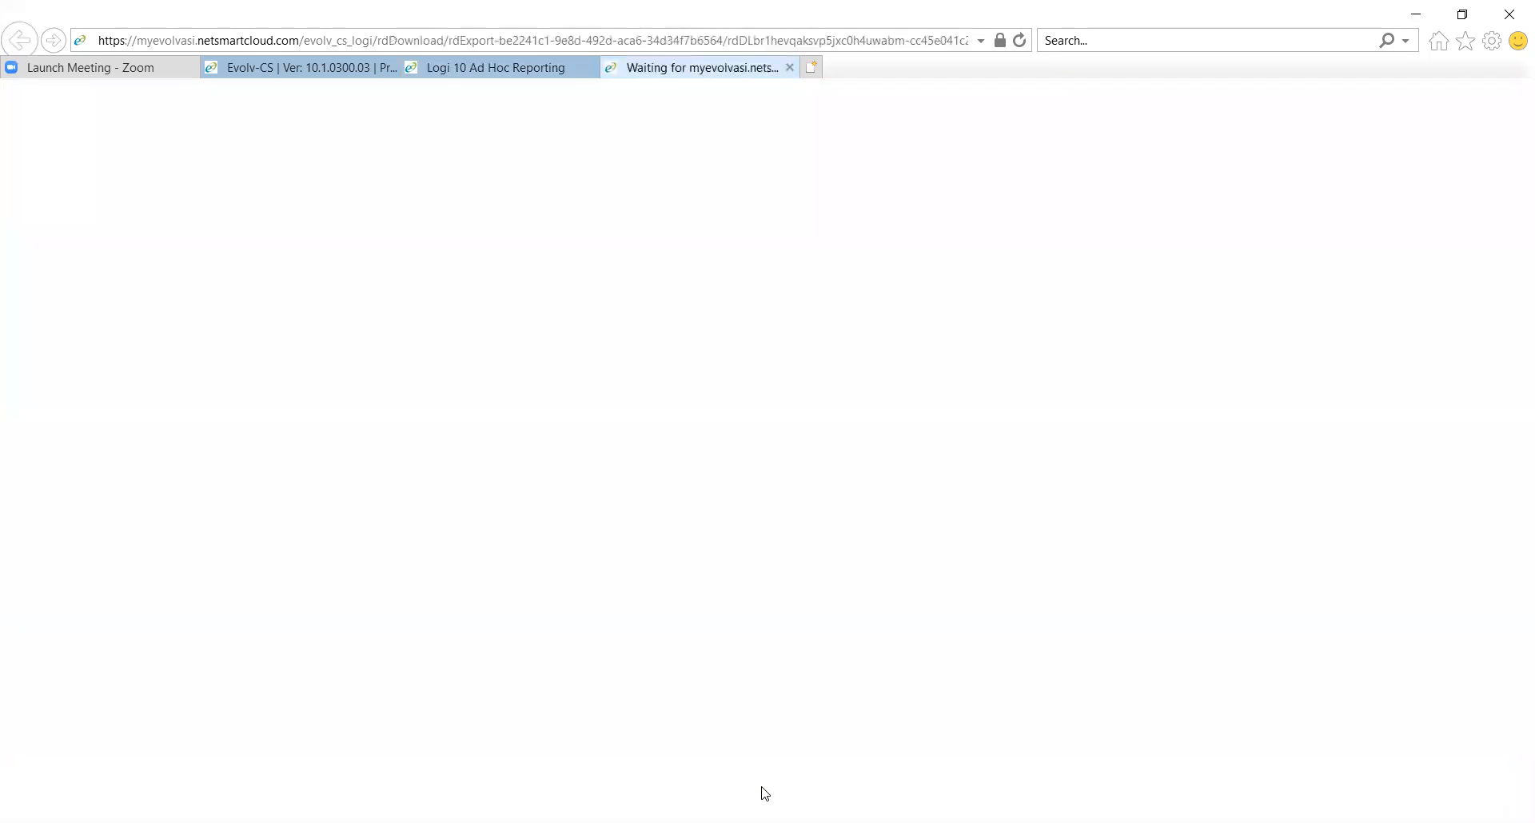
pyautogui.click(711, 399)
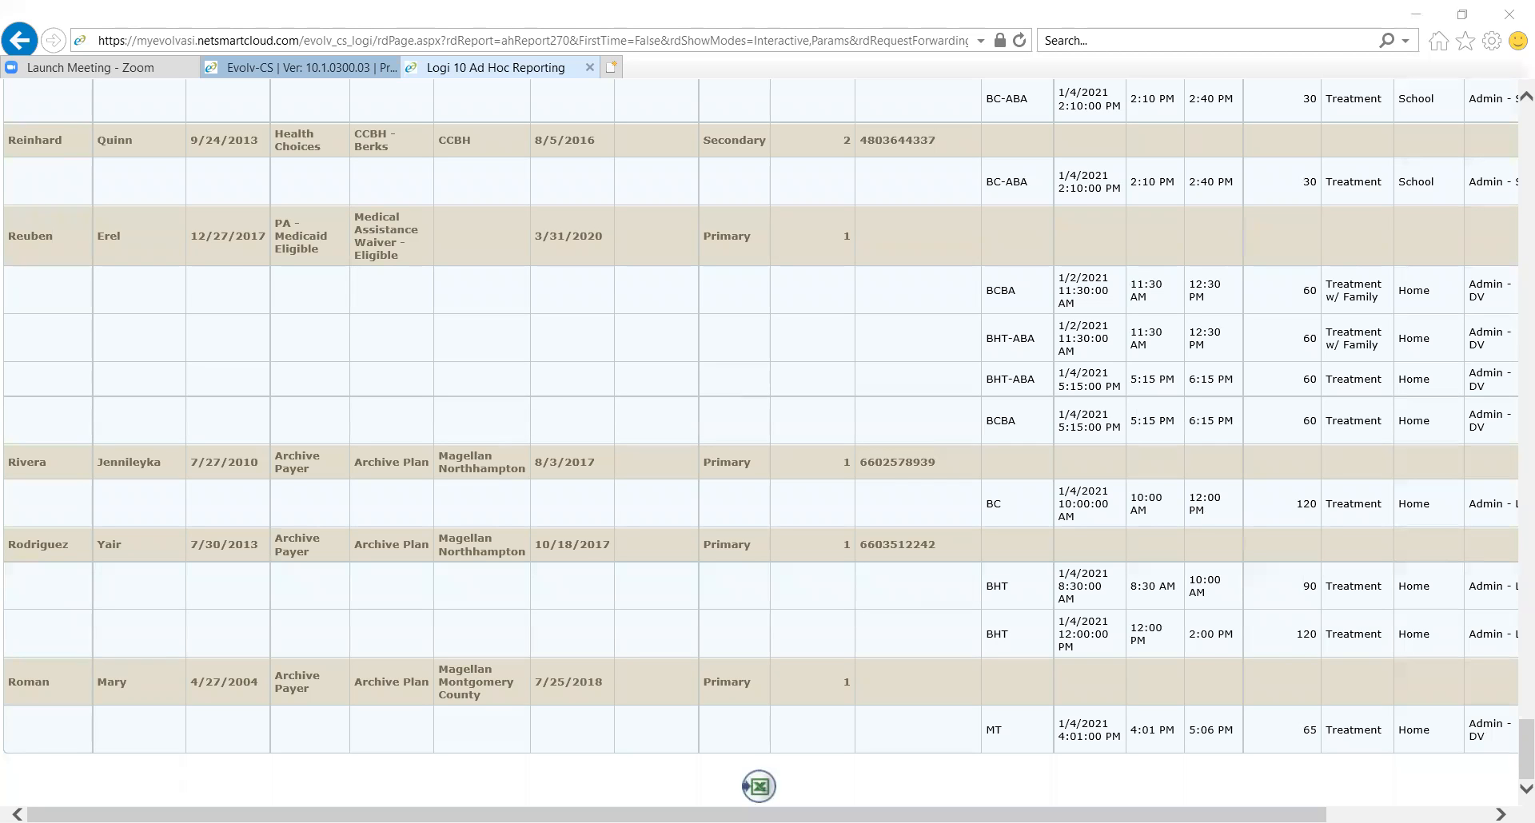
pyautogui.click(90, 68)
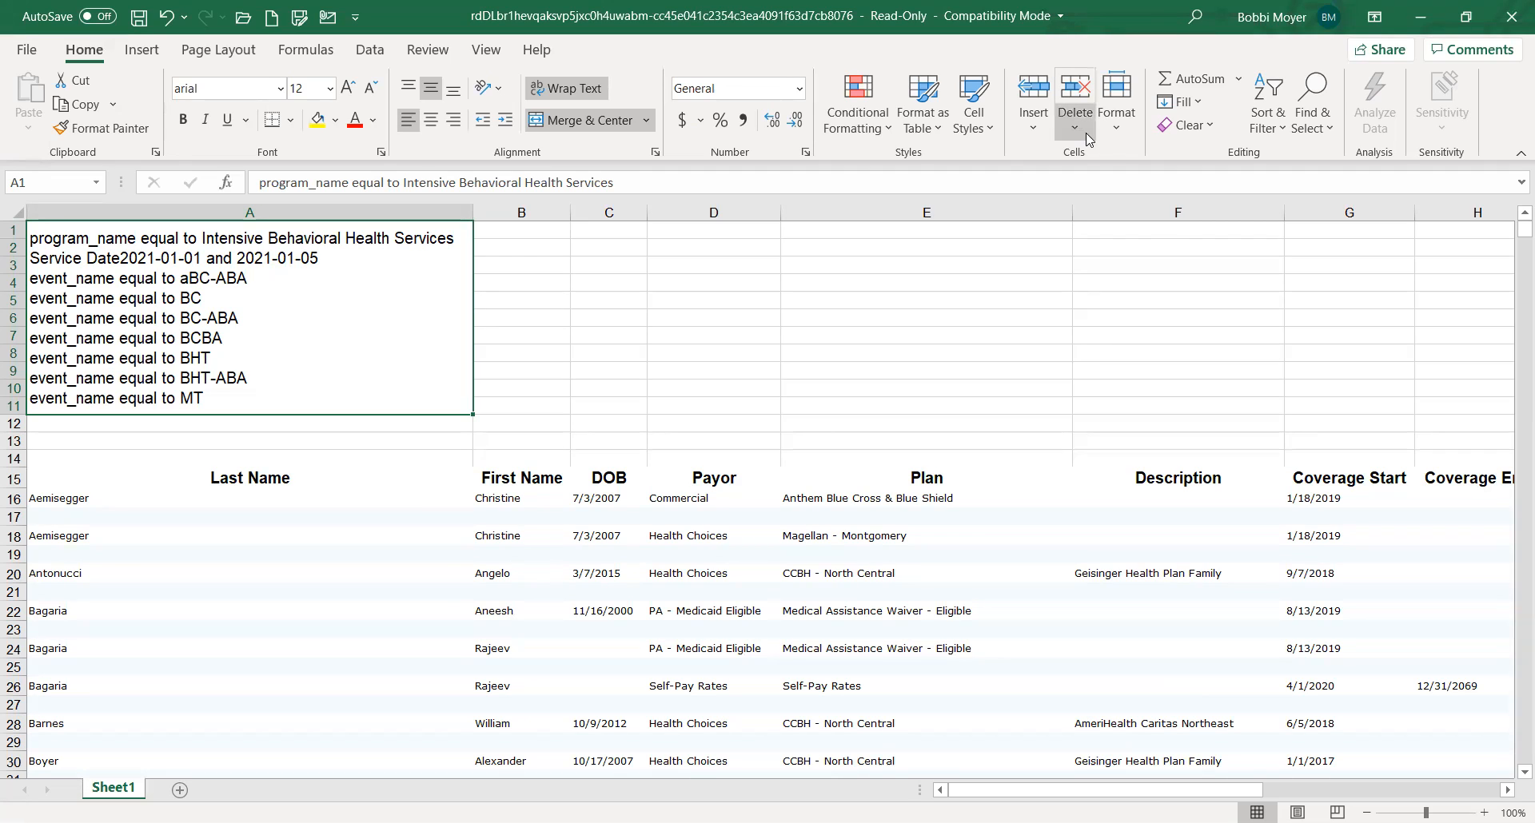
# Examine the exported sheet's columns from client and payor details across to service, region, staff and credentials
pyautogui.click(573, 516)
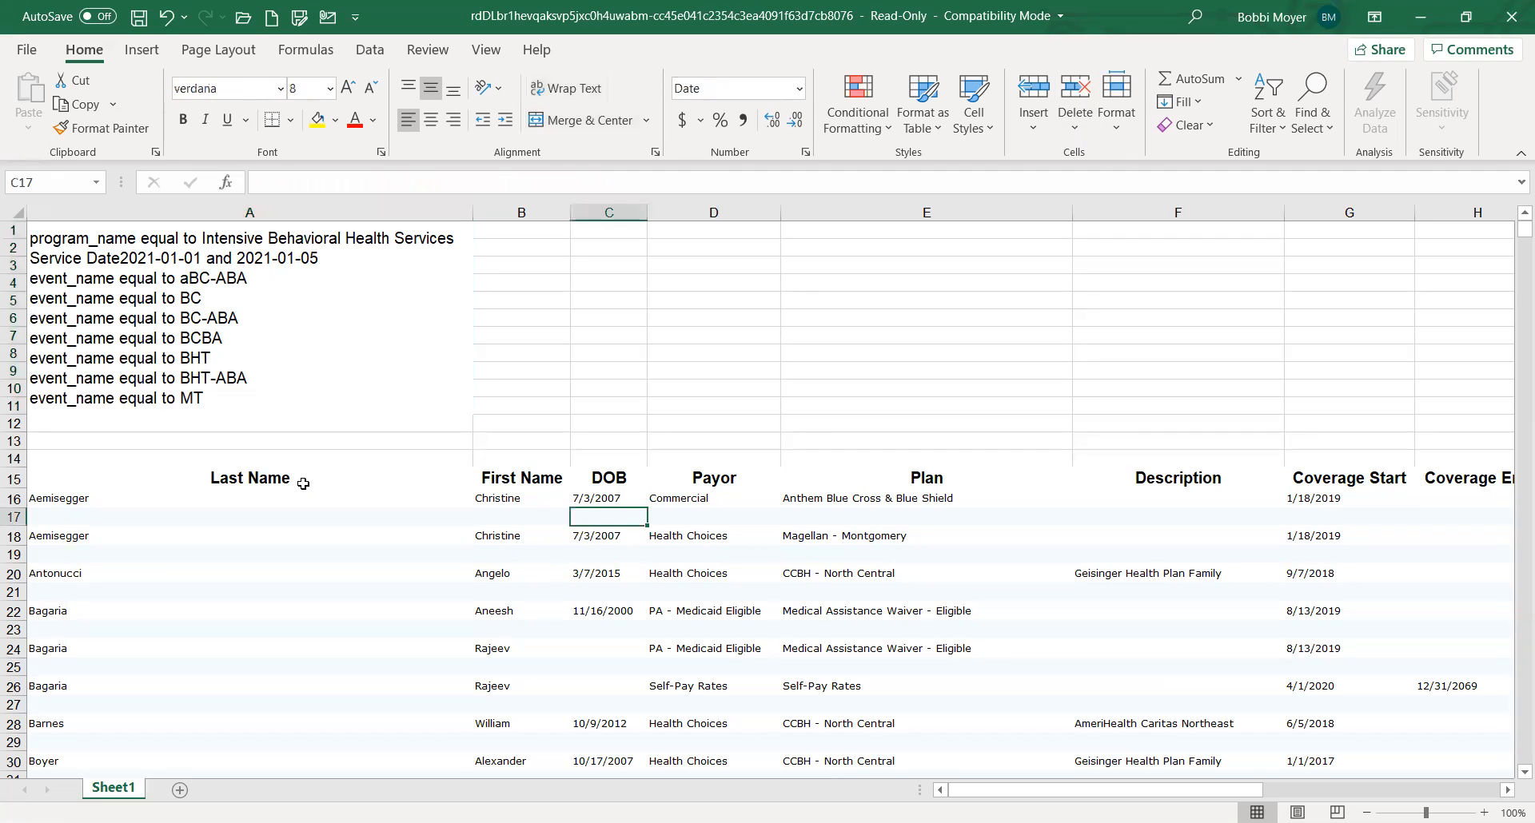
pyautogui.moveTo(1024, 790); pyautogui.dragTo(1261, 791)
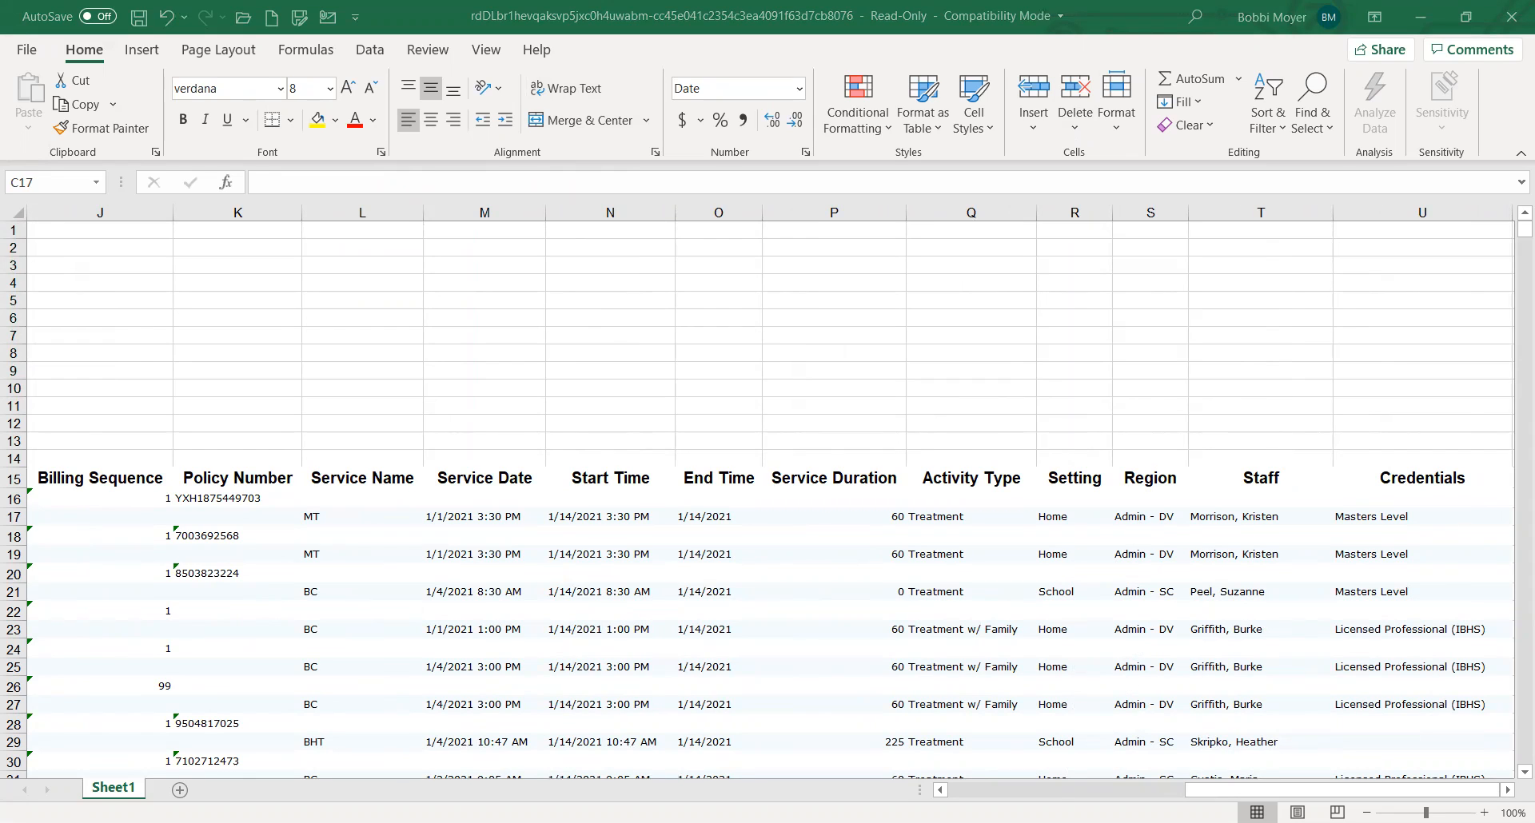
pyautogui.press('BackSpace')
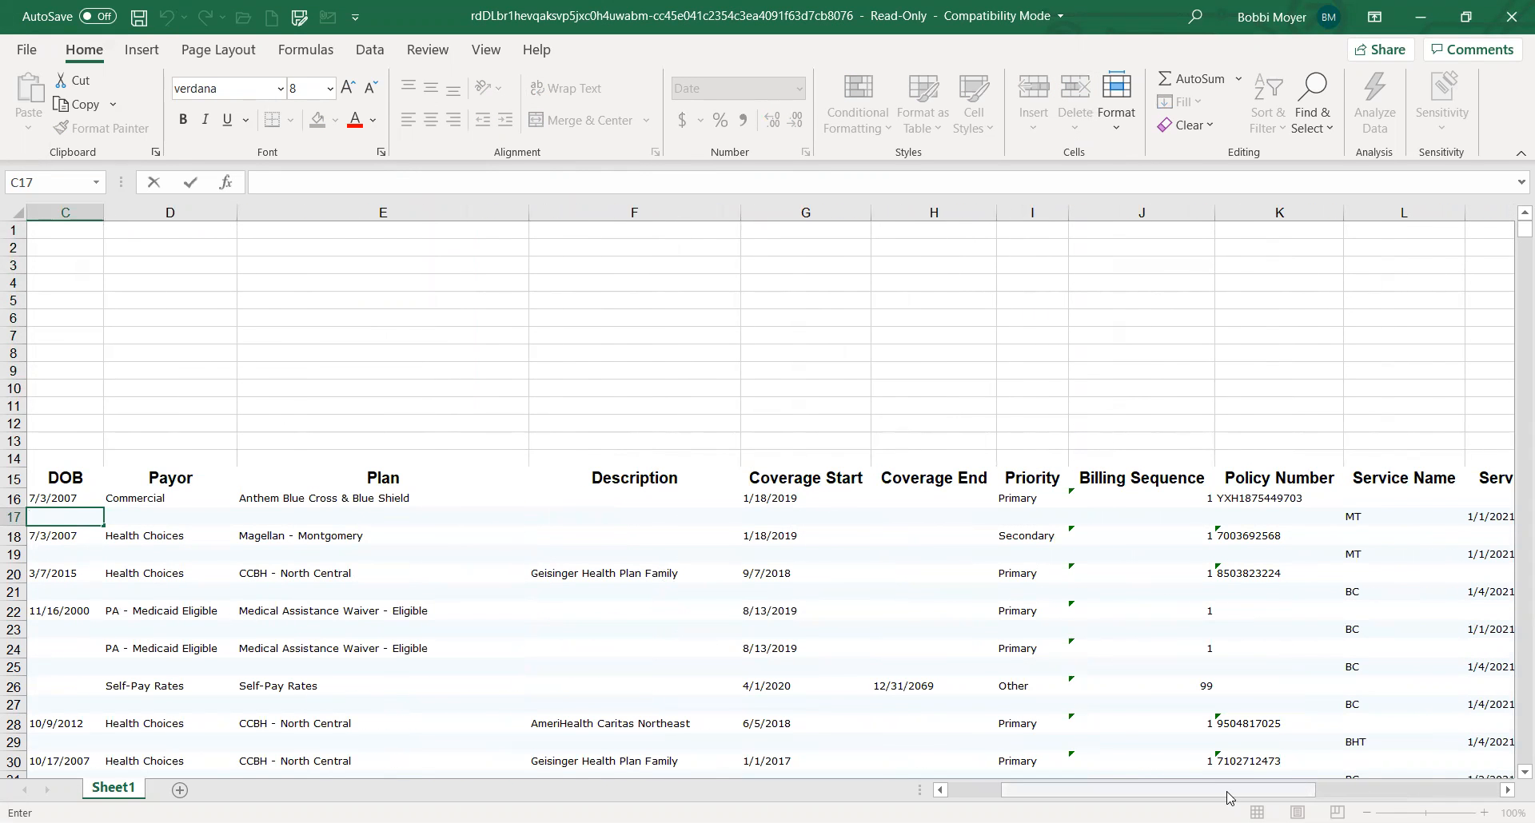
pyautogui.hscroll(3, 1415, 765)
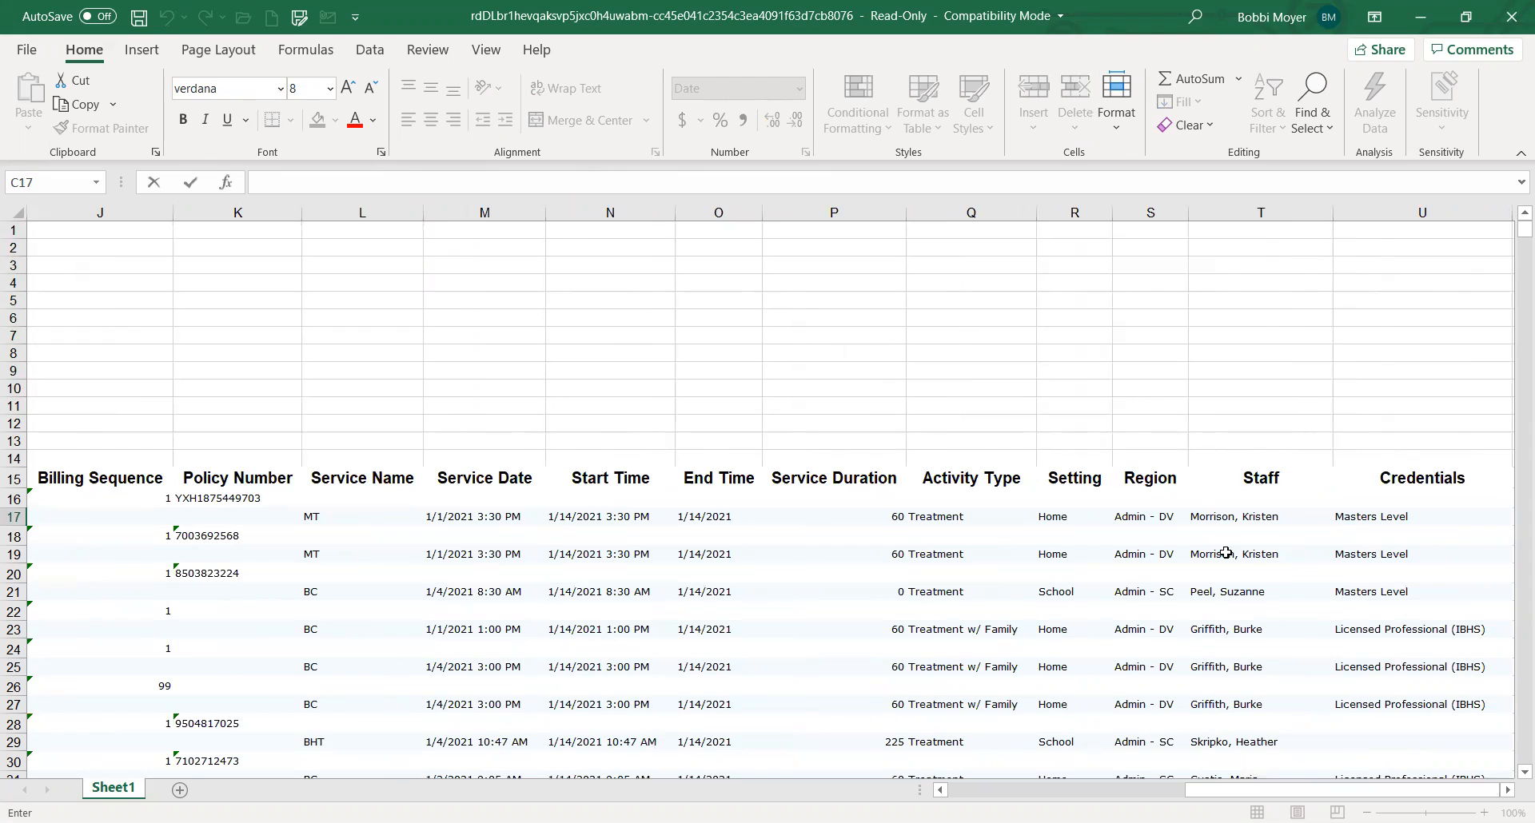
pyautogui.click(1171, 567)
pyautogui.press('Down')
pyautogui.press('Down')
pyautogui.press('Down')
pyautogui.press('Down')
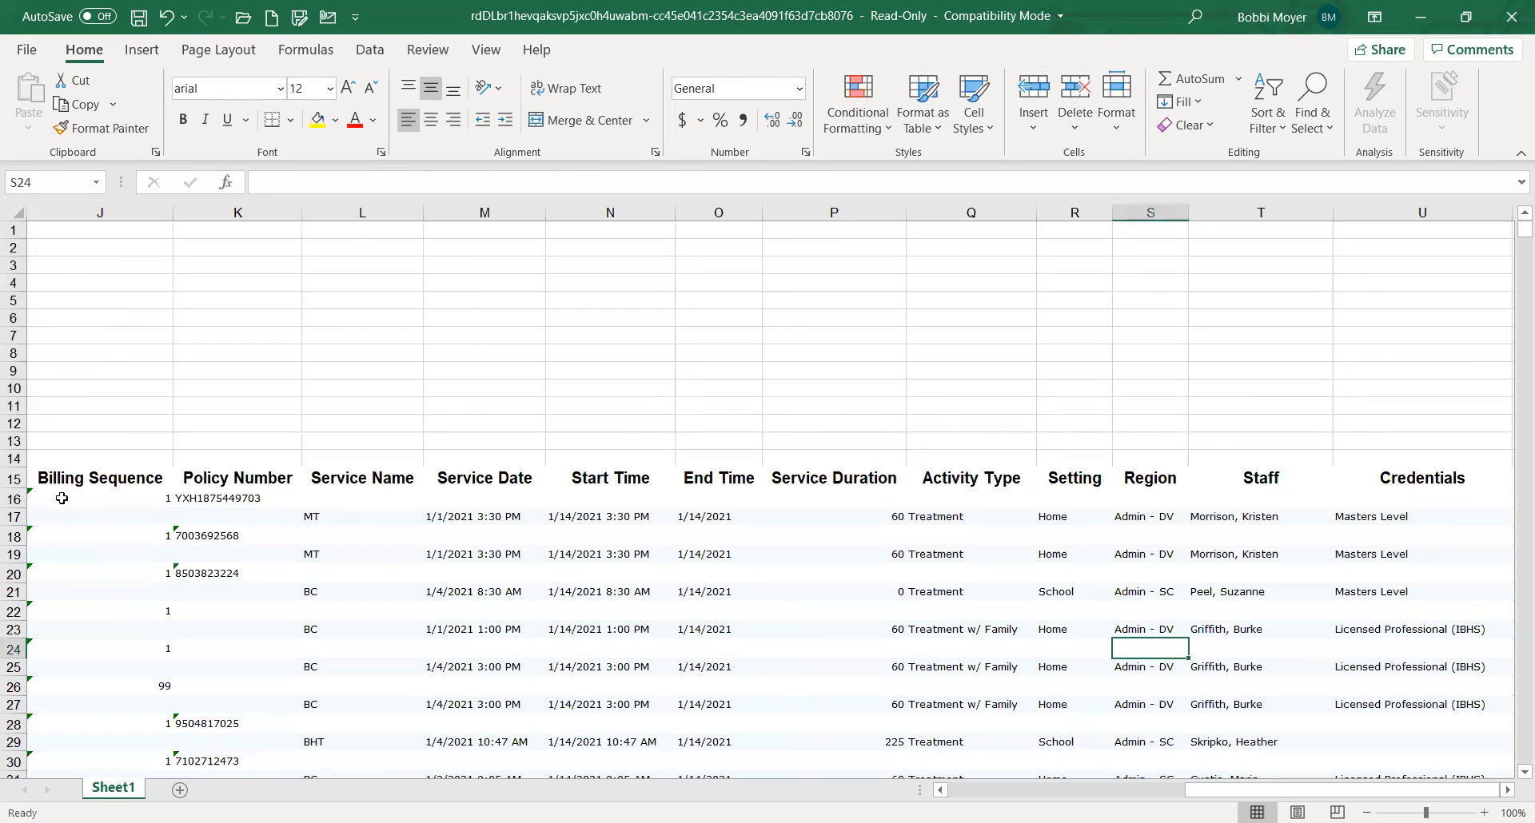
# Turn on filtering for row 16, directly beneath the column headings
pyautogui.click(14, 499)
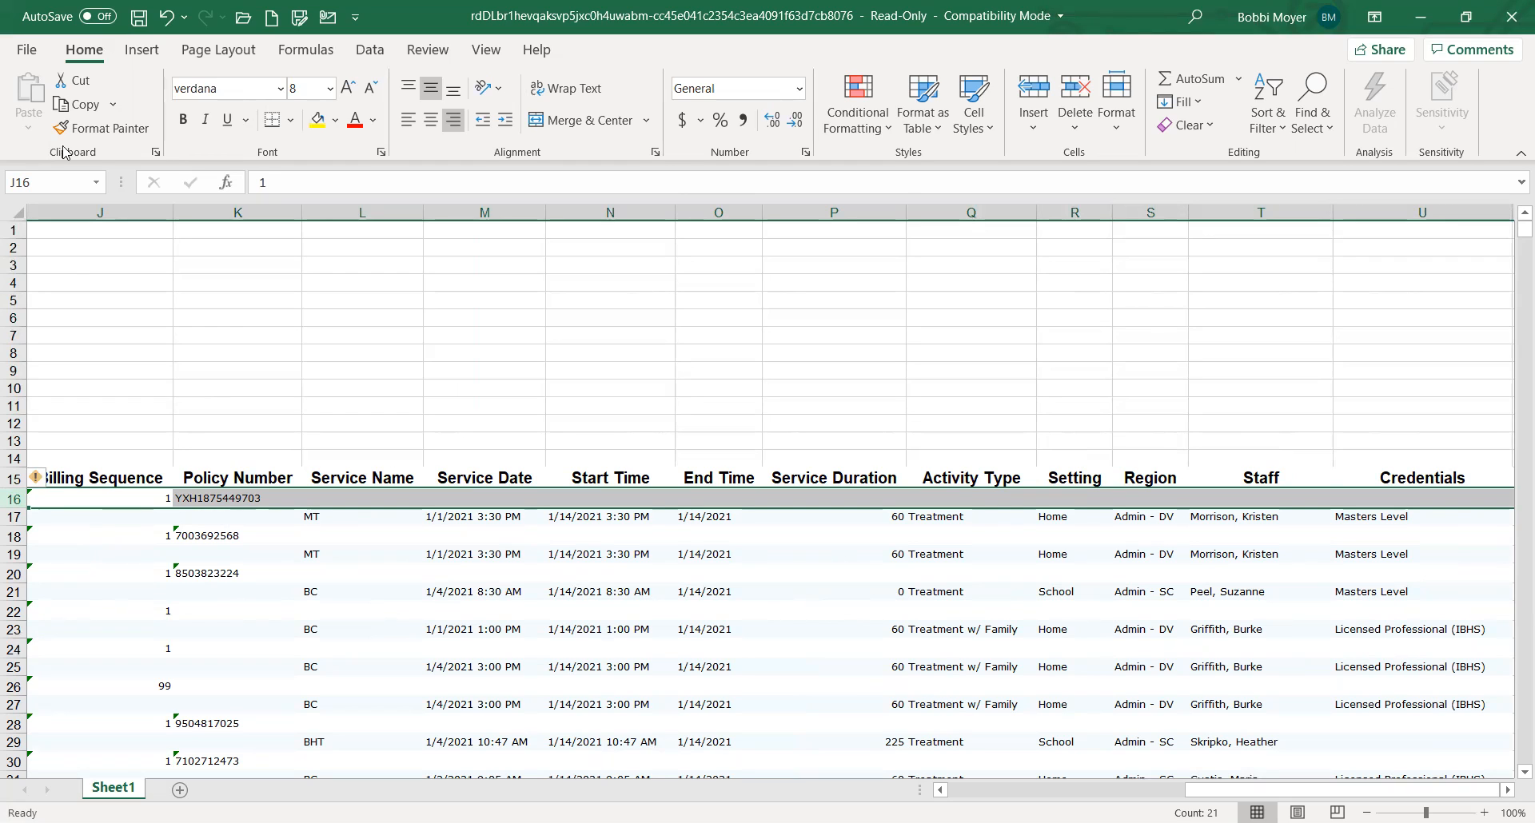
pyautogui.click(369, 50)
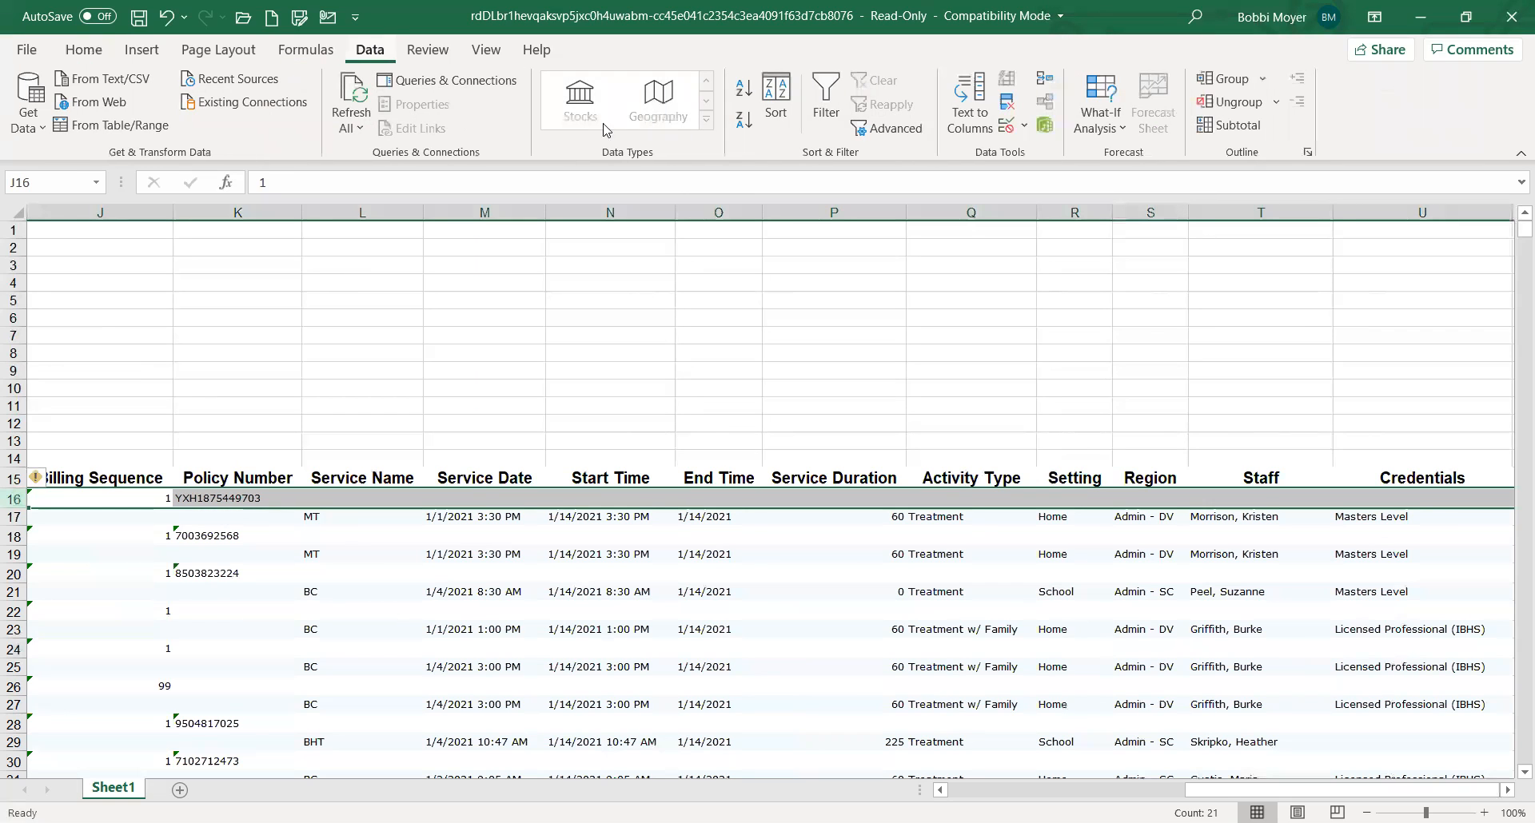
pyautogui.click(826, 104)
pyautogui.click(952, 615)
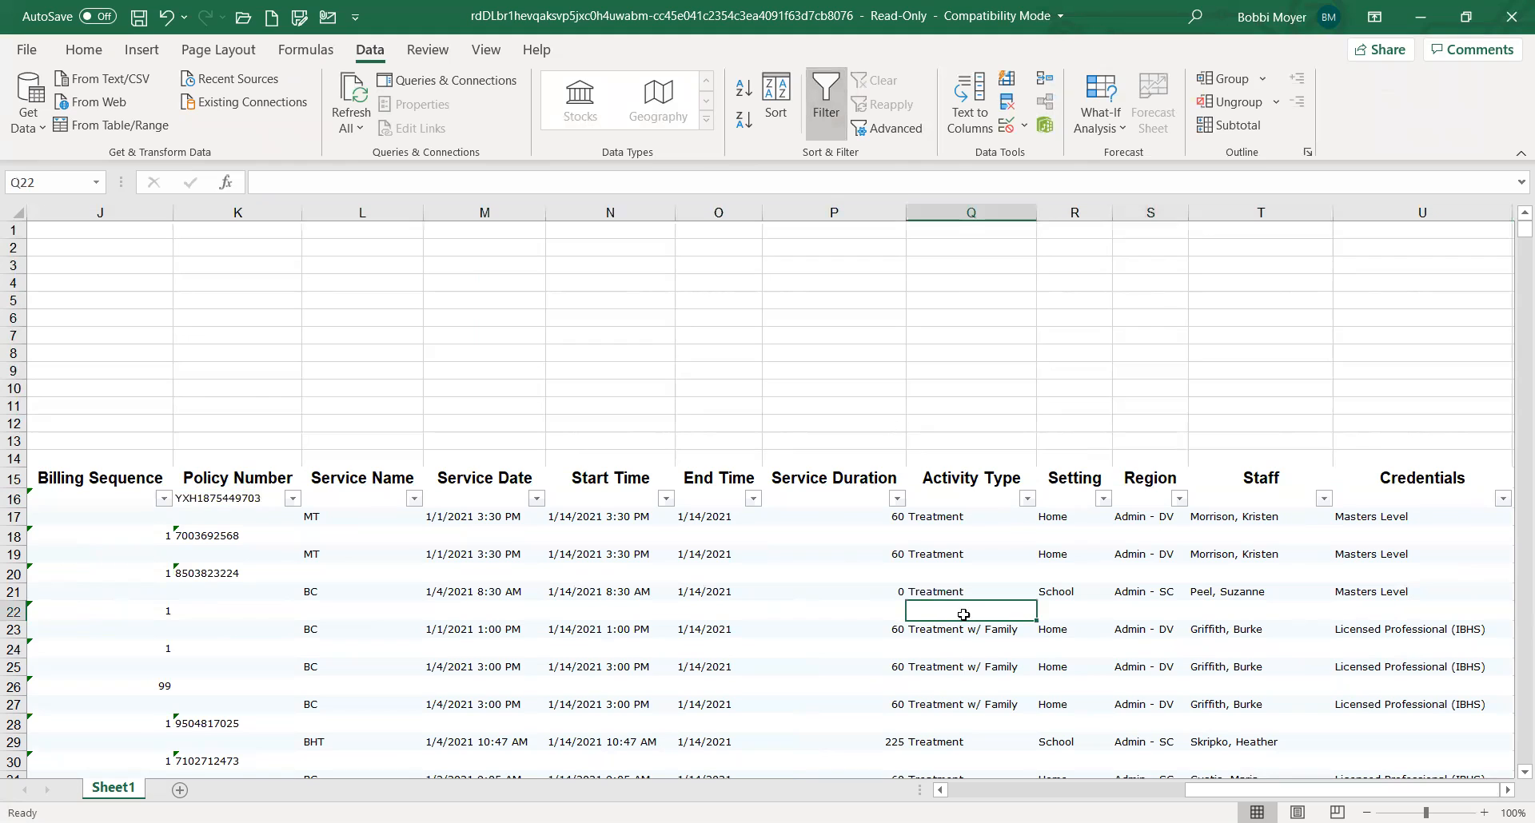
# Filter the Region column to show only Admin - DV
pyautogui.click(1180, 498)
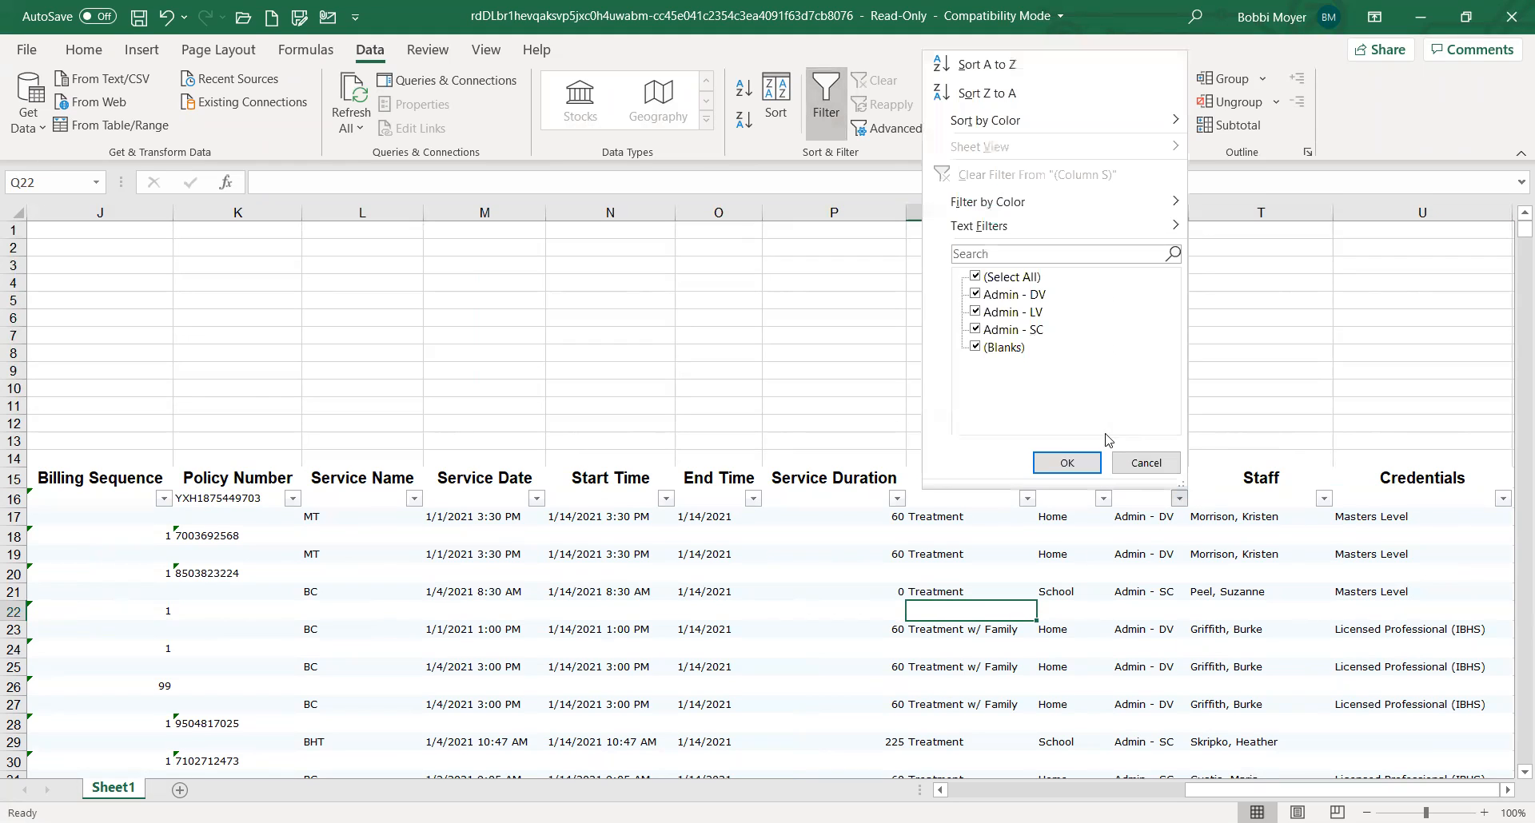
pyautogui.click(1001, 278)
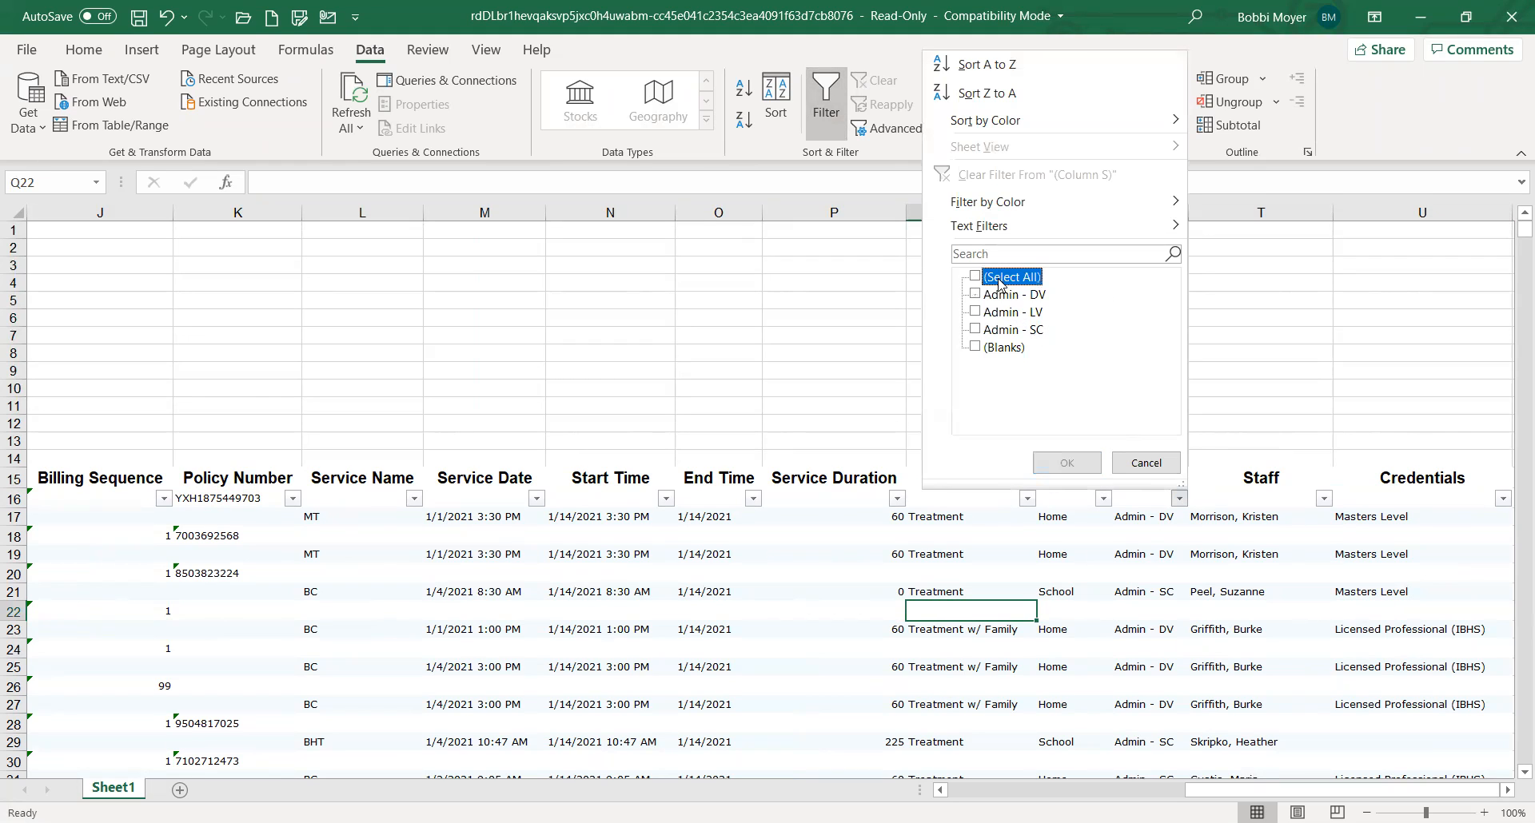
pyautogui.click(999, 297)
pyautogui.click(1057, 462)
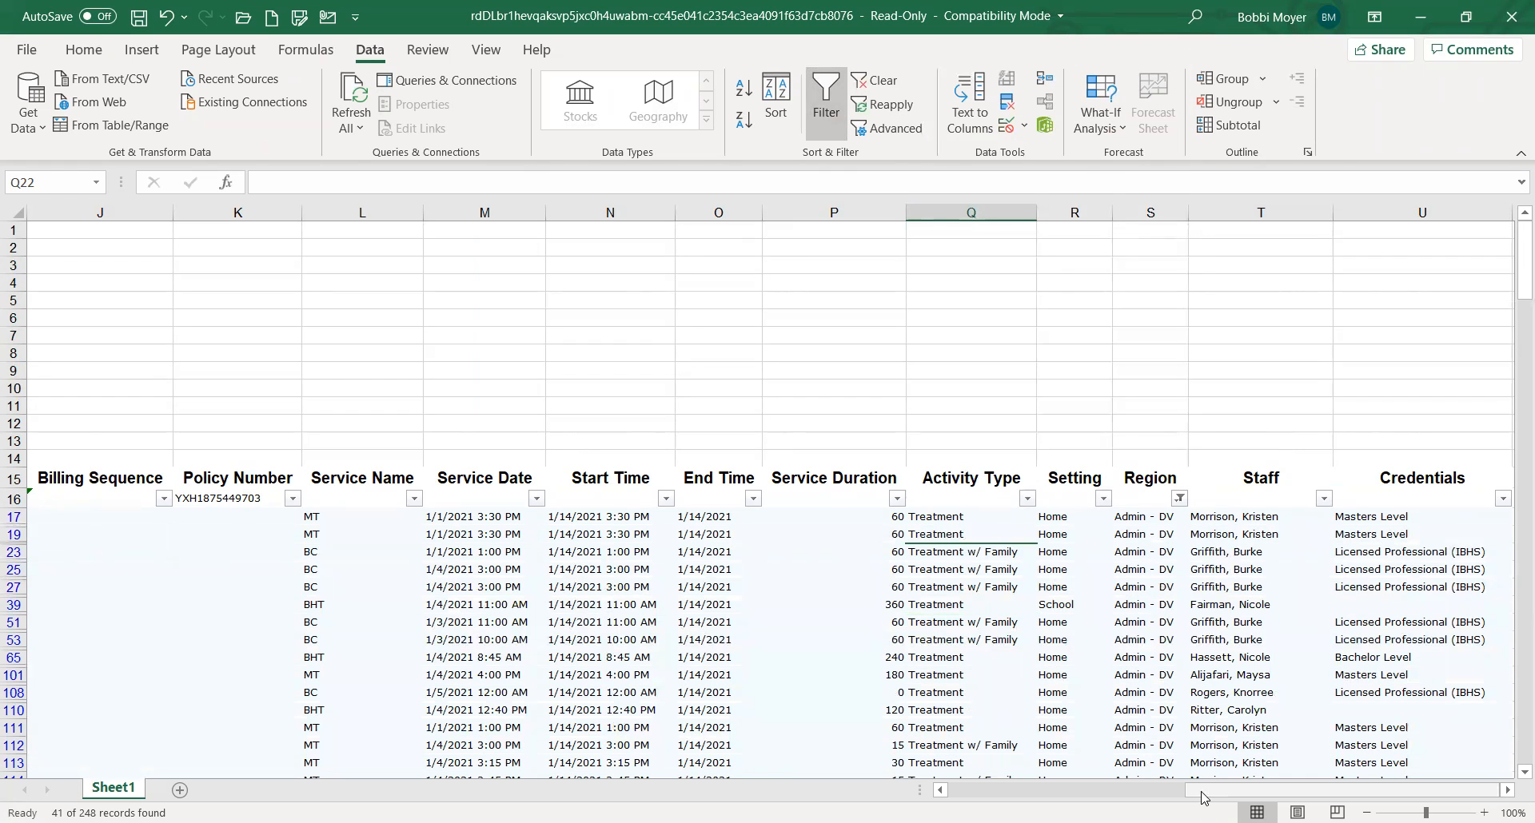
pyautogui.click(1075, 787)
pyautogui.hscroll(-2, 1189, 774)
pyautogui.hscroll(10, 1189, 774)
pyautogui.hscroll(3, 1189, 774)
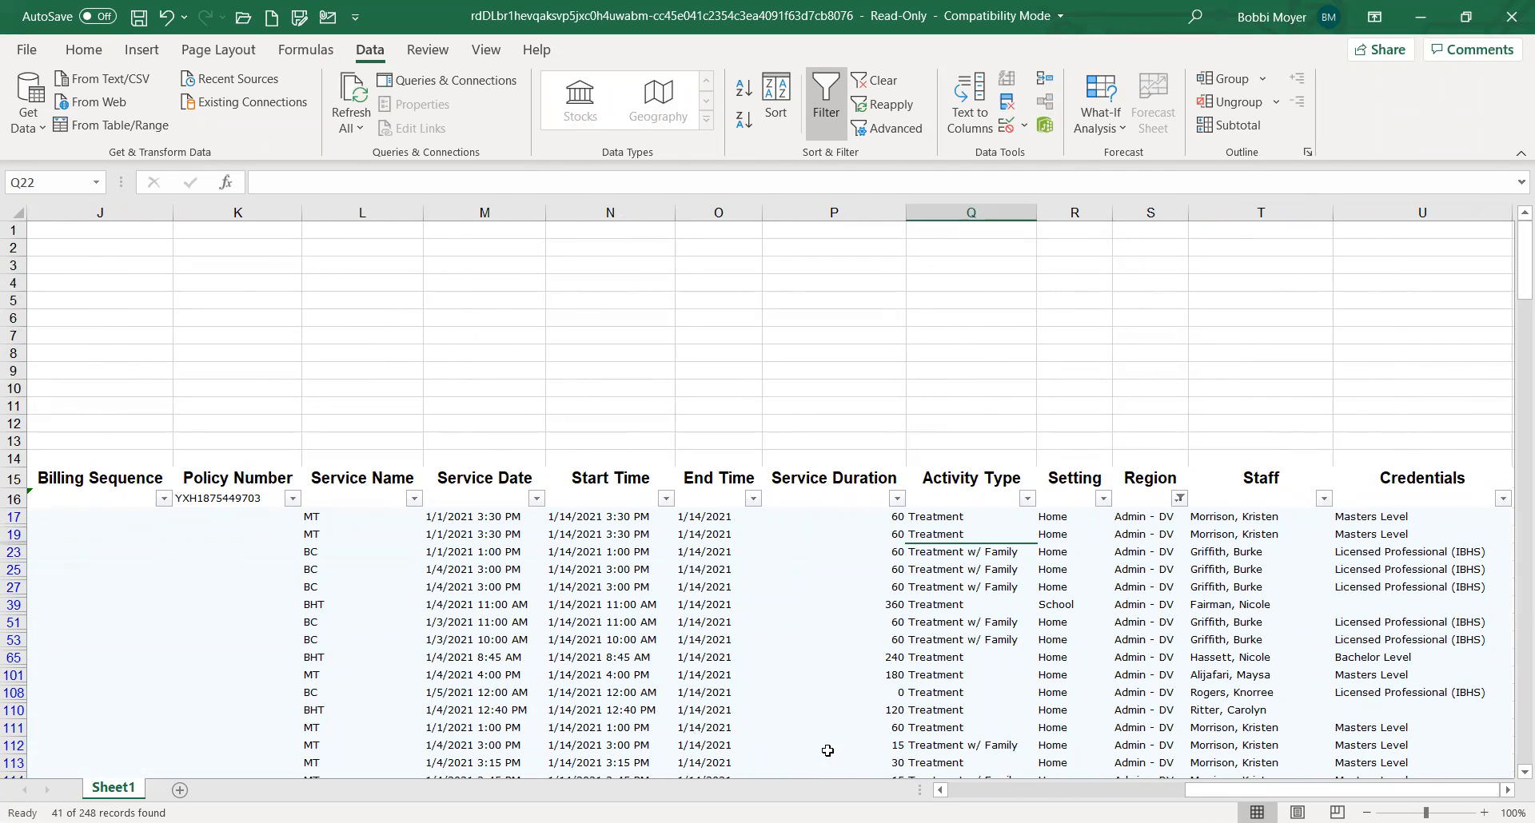
# Format the Start Time and End Time columns with the Time number format *1:30:55 PM
pyautogui.click(601, 216)
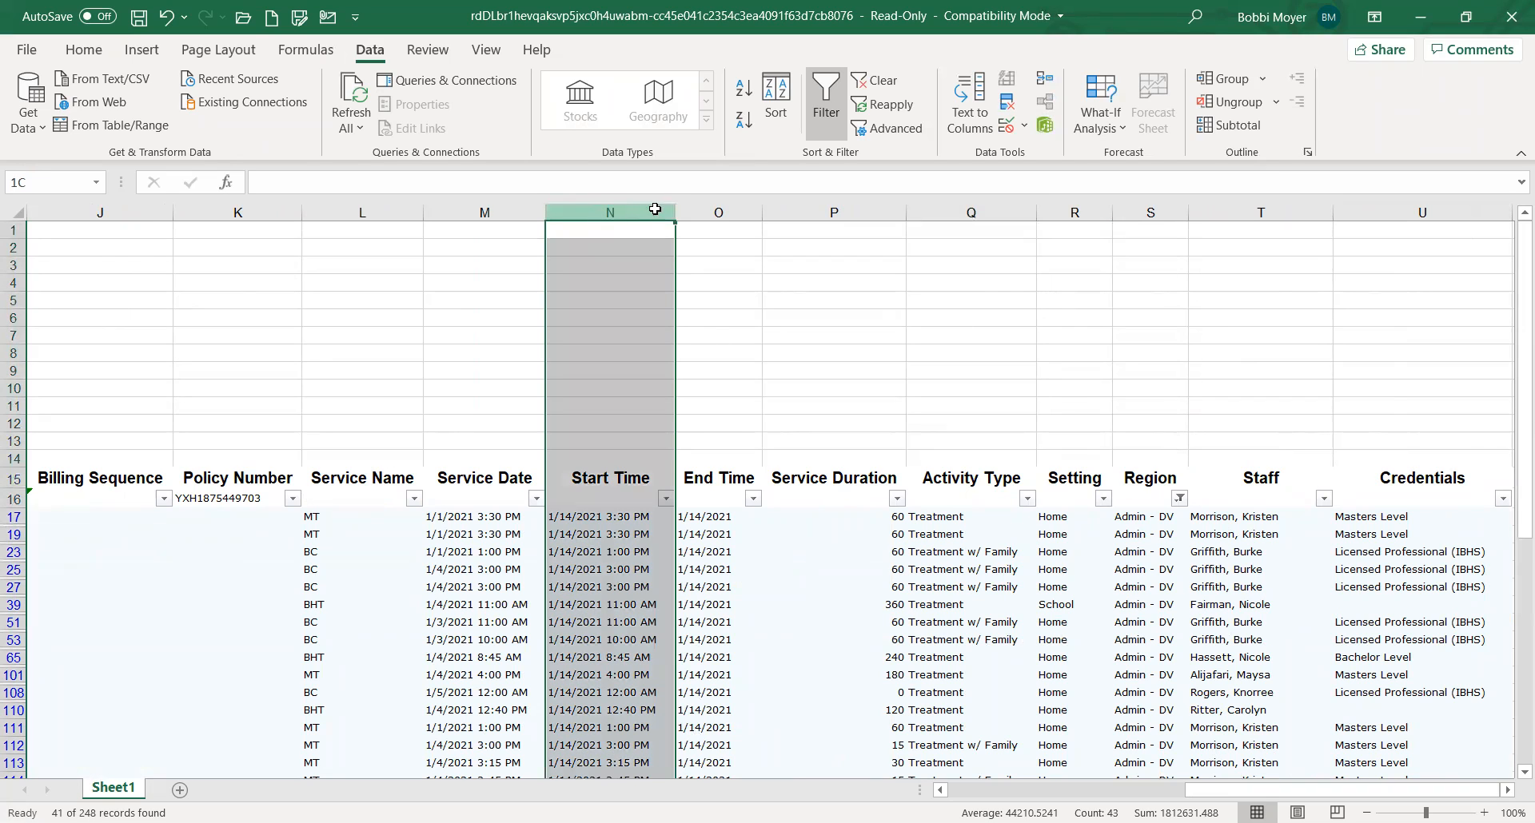
pyautogui.keyDown('shift'); pyautogui.click(704, 212); pyautogui.keyUp('shift')
pyautogui.rightClick(704, 212)
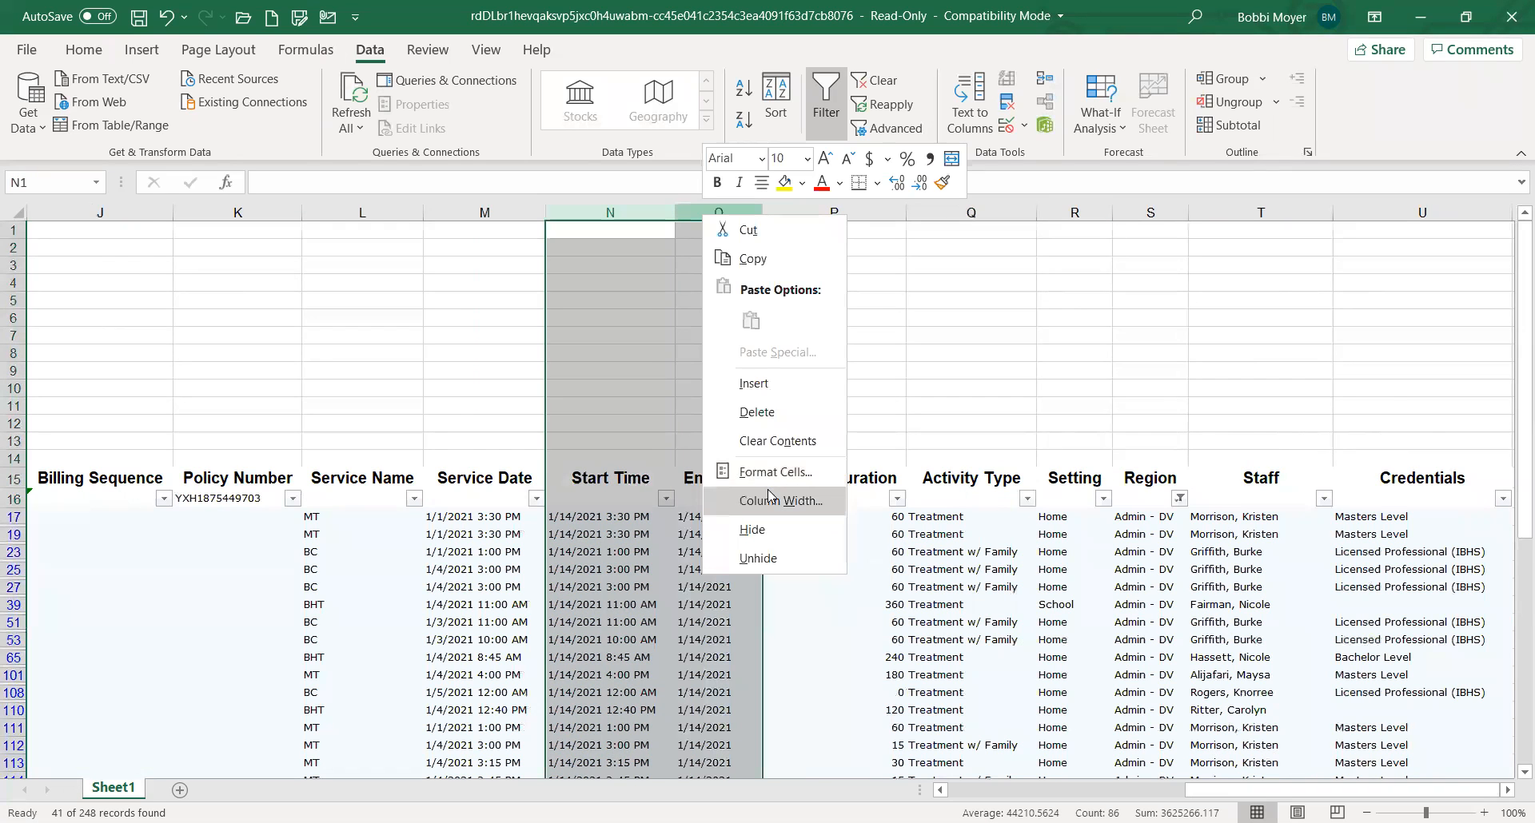
pyautogui.click(771, 478)
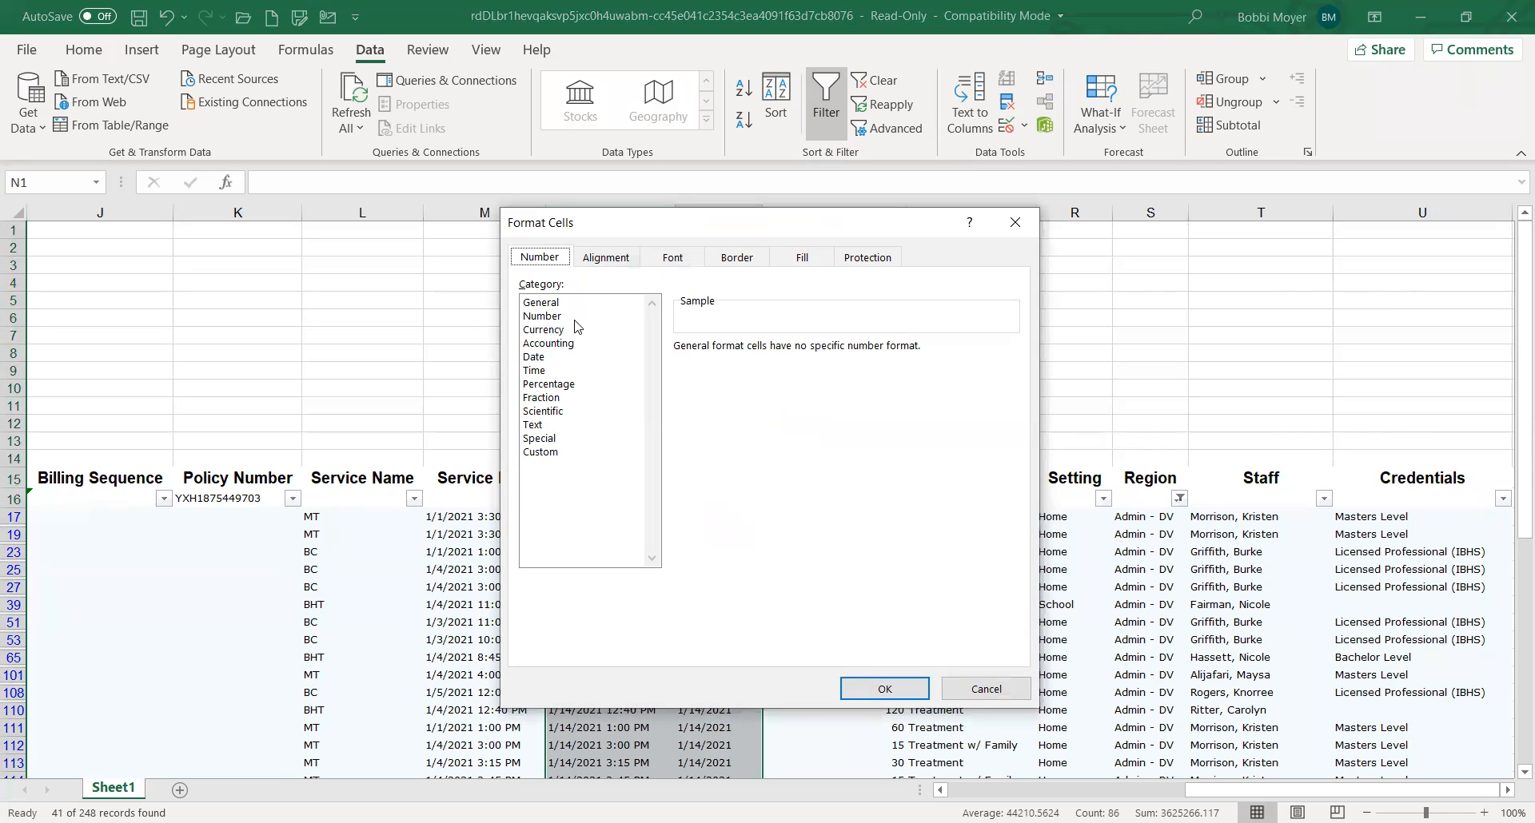
pyautogui.click(549, 372)
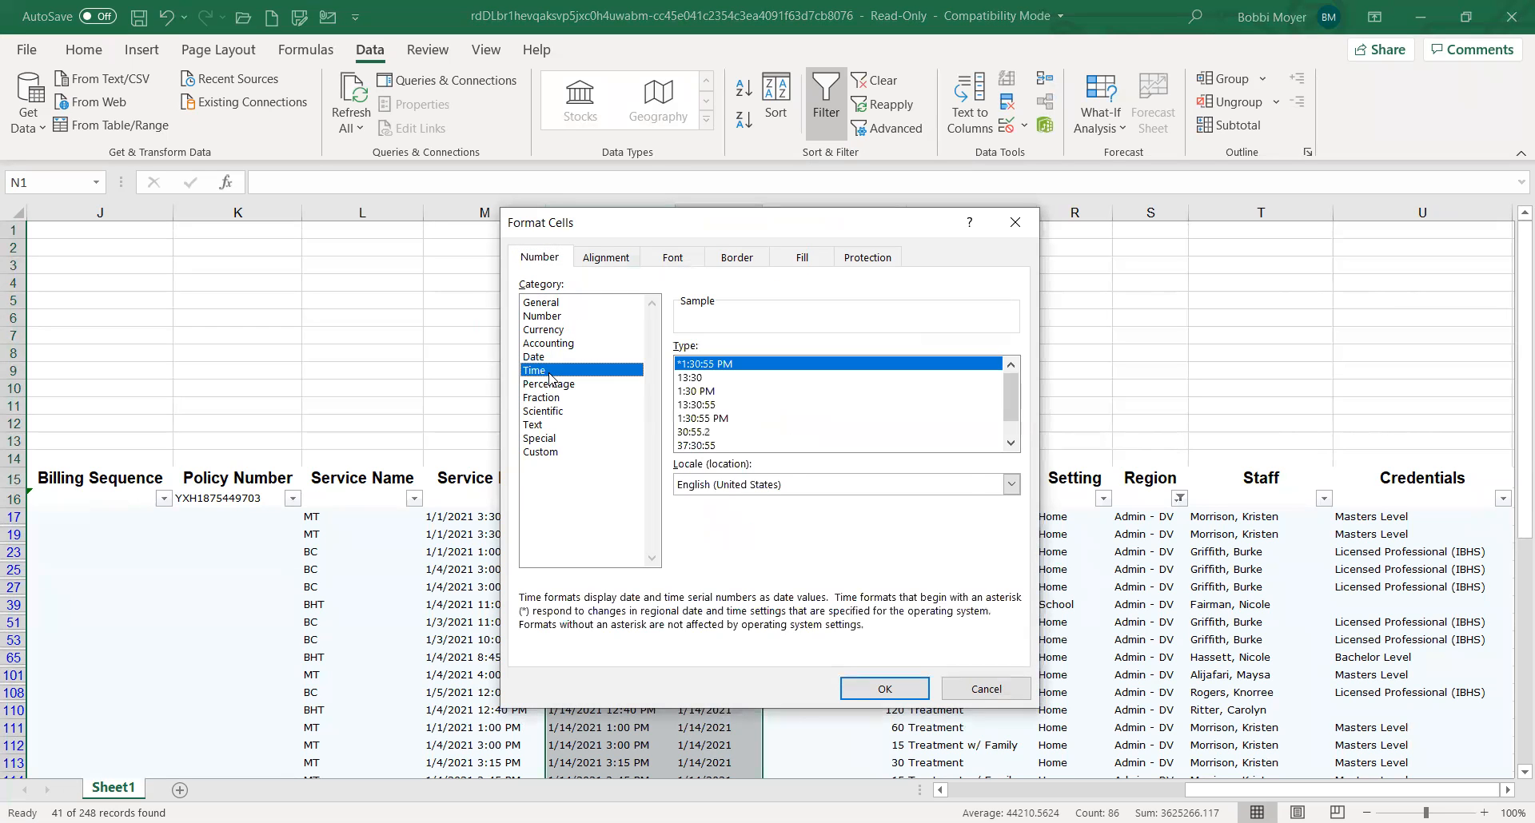
pyautogui.press('Return')
pyautogui.click(717, 644)
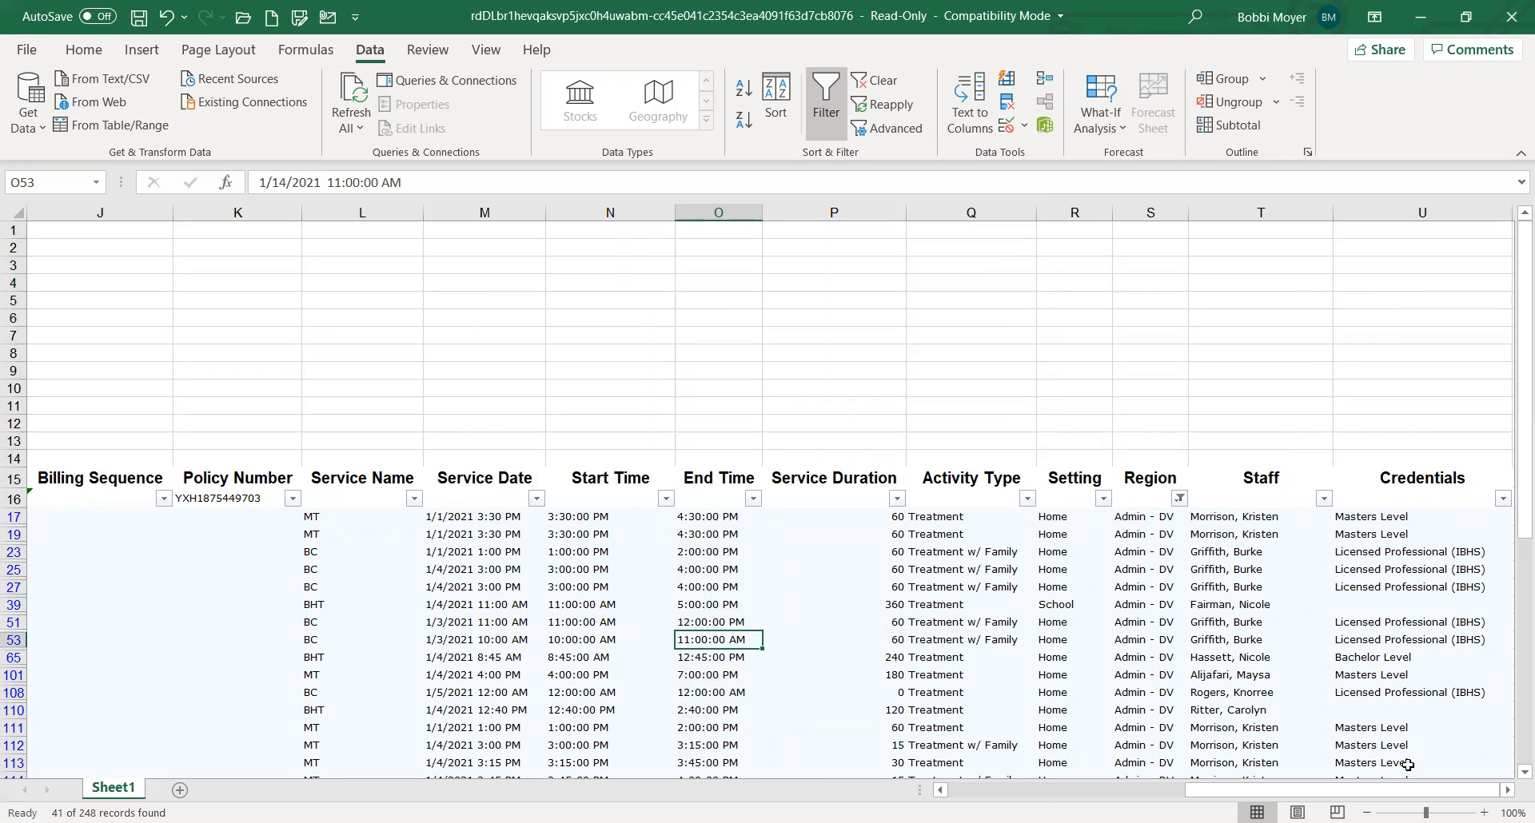
# Examine the filtered Admin - DV rows down to the end, highlighting row 132 from Service Date through Service Duration
pyautogui.scroll(-1, 1511, 772)
pyautogui.scroll(-4, 1513, 774)
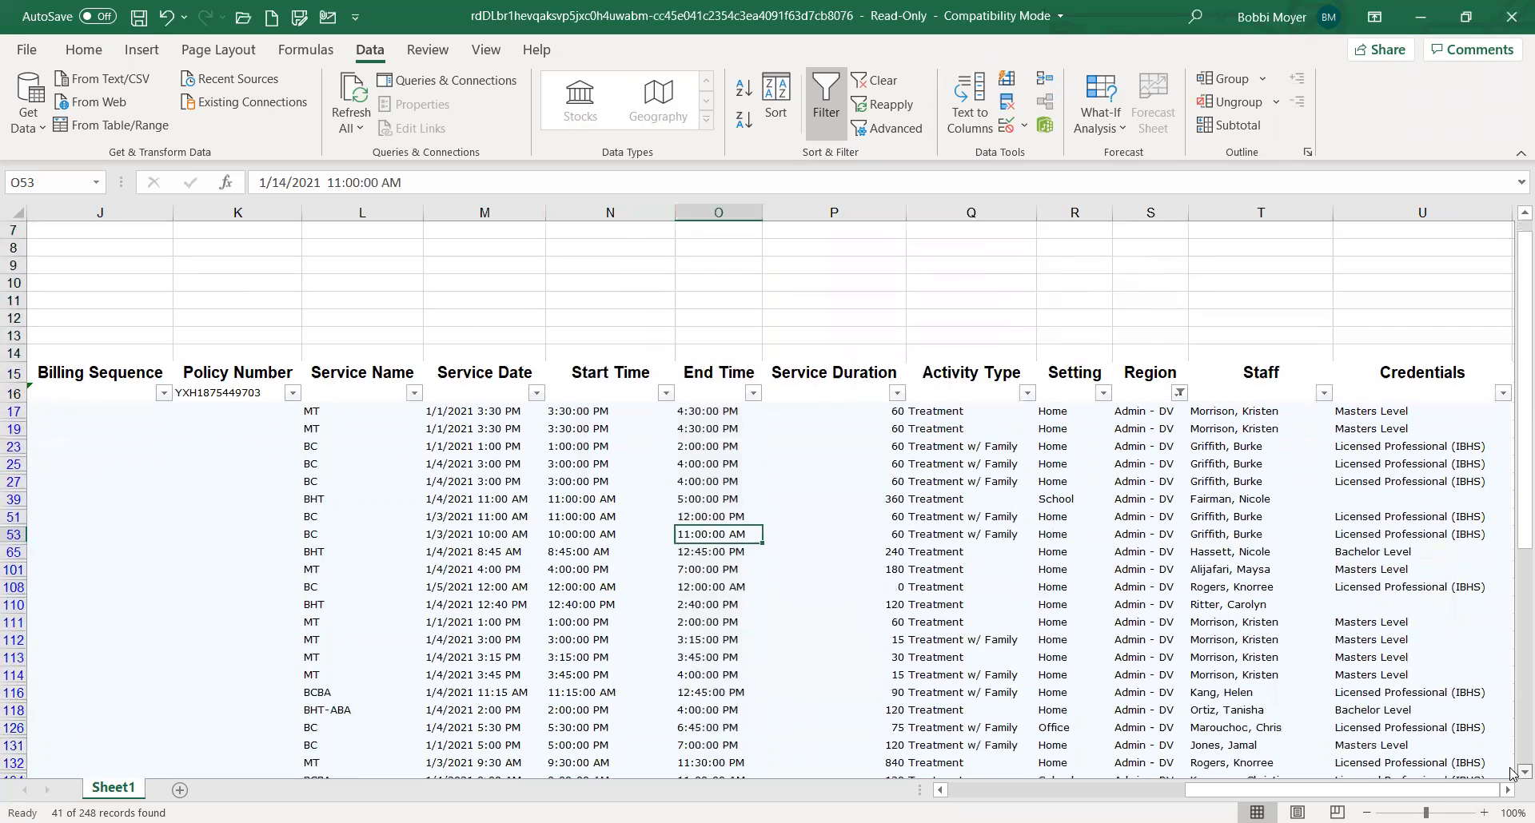
pyautogui.scroll(-1, 1510, 772)
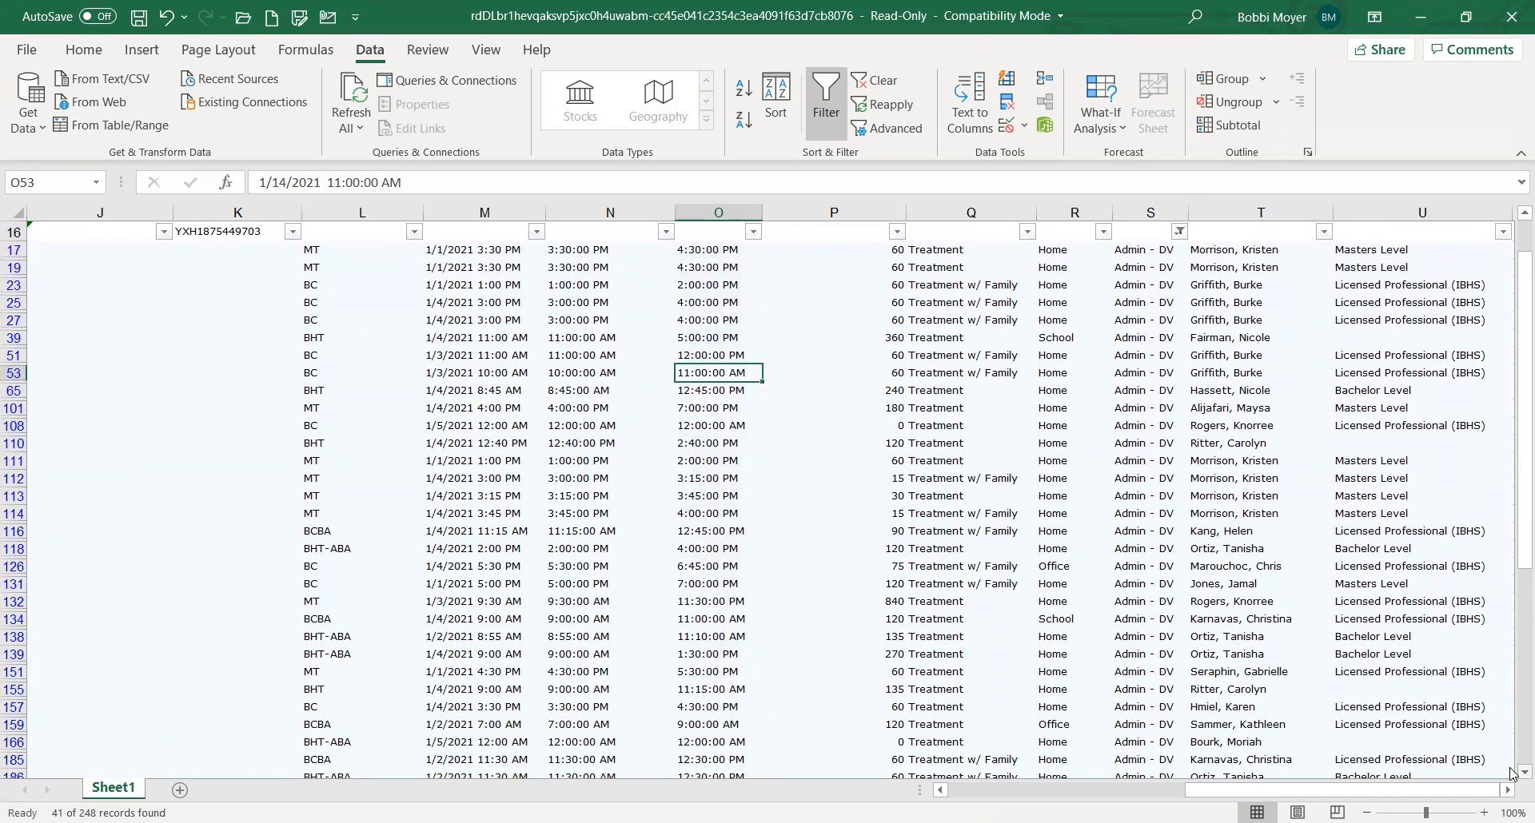
pyautogui.scroll(-3, 1510, 772)
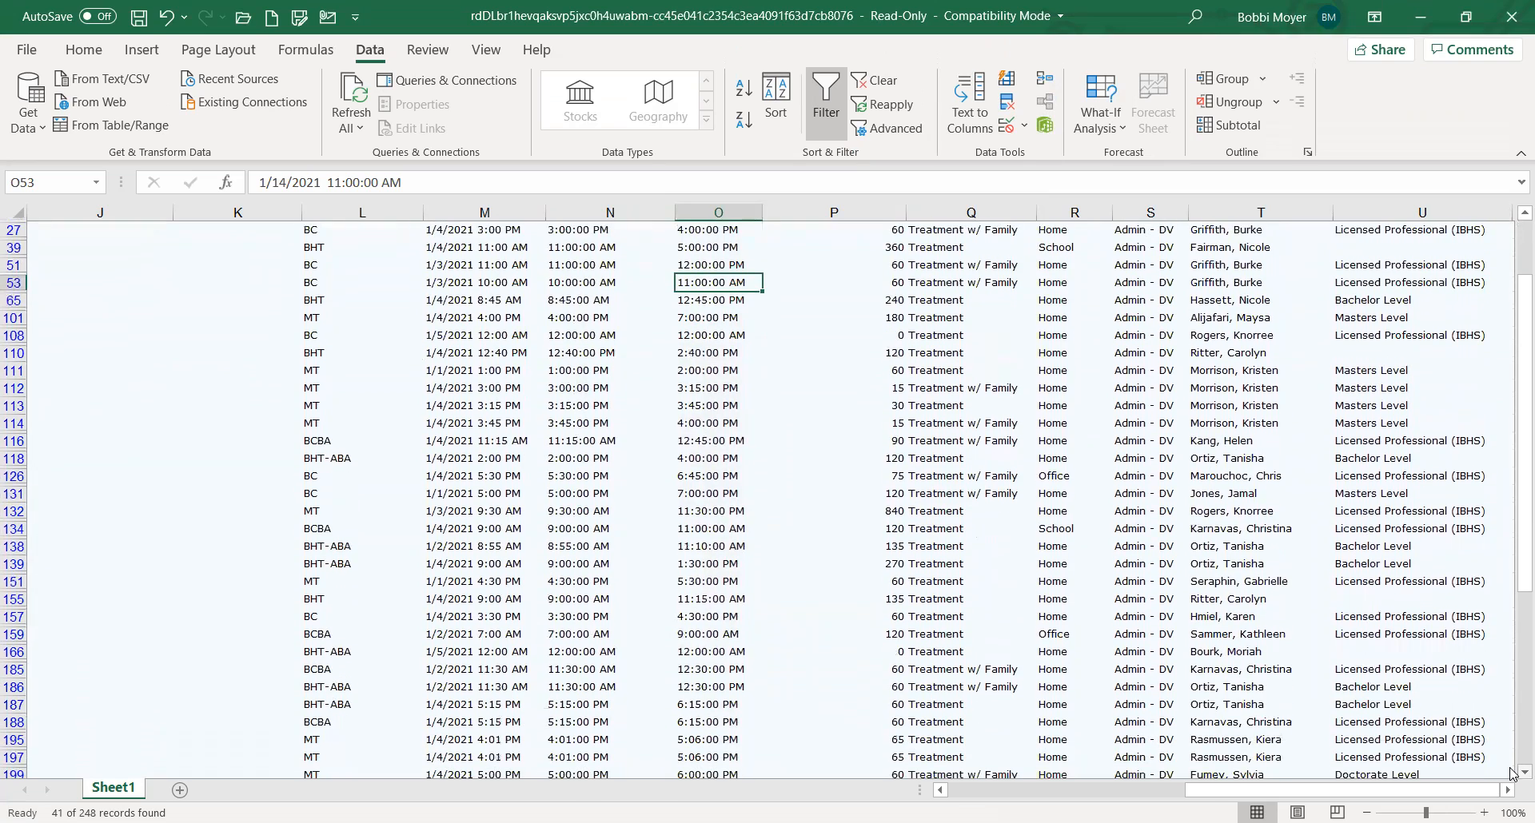
pyautogui.scroll(-3, 1510, 772)
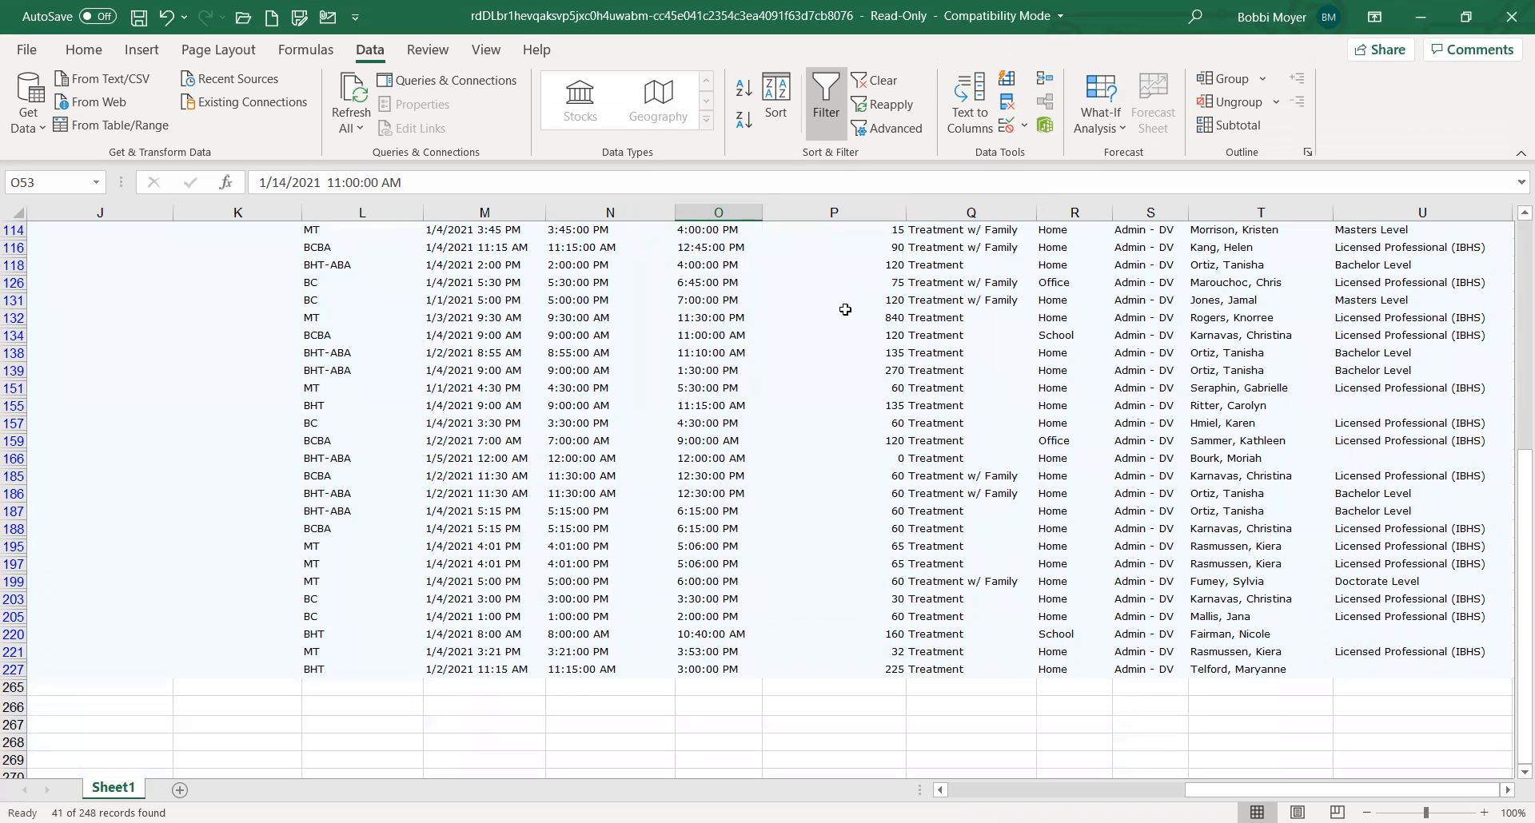
pyautogui.moveTo(872, 322); pyautogui.dragTo(529, 315)
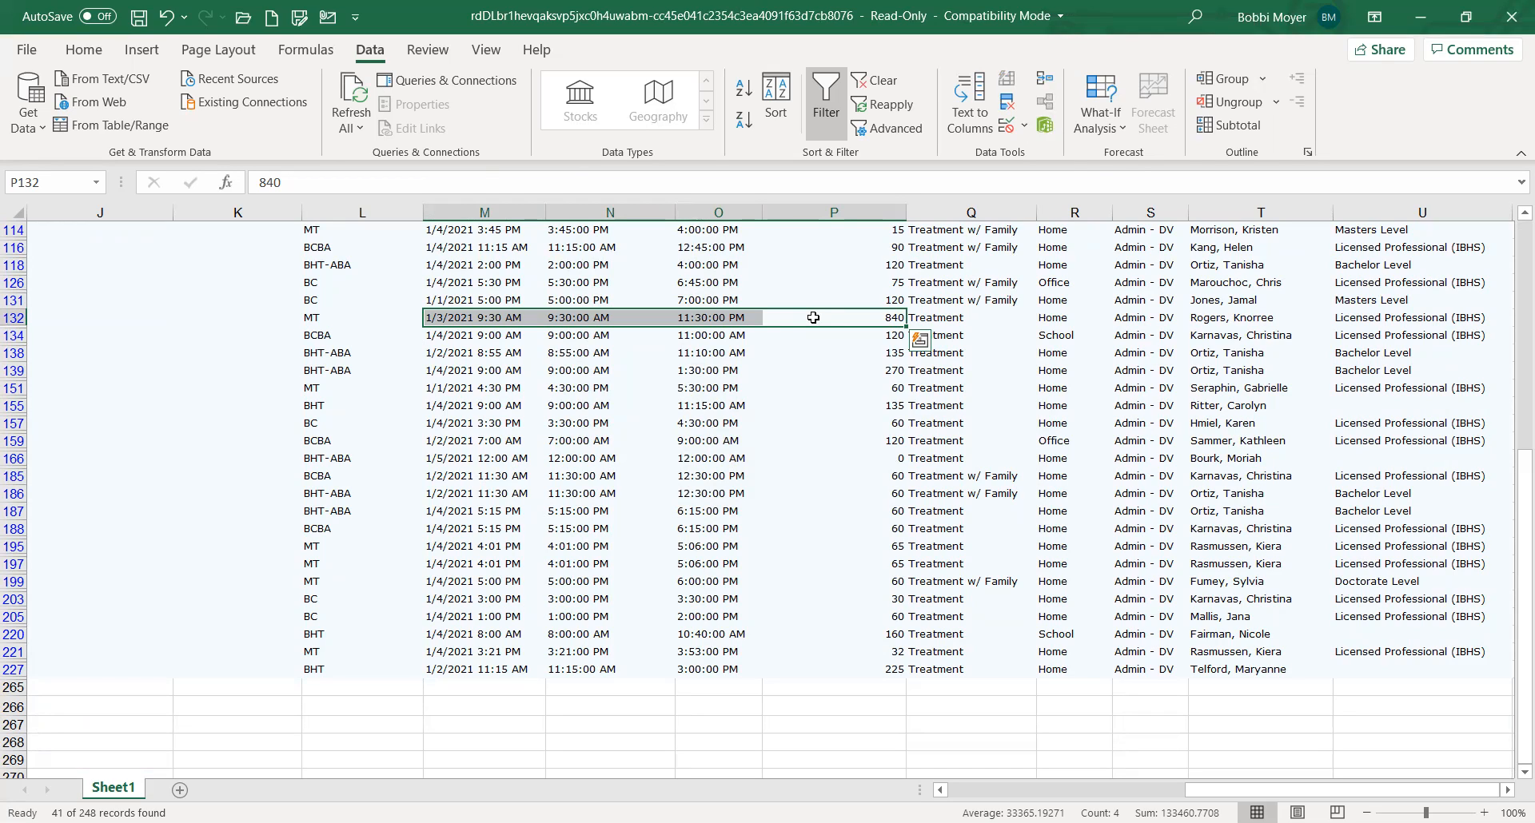
# Examine the Setting values in the filtered rows, checking the Office entry in row 126 and continuing down to row 151
pyautogui.moveTo(1513, 527); pyautogui.dragTo(1513, 334)
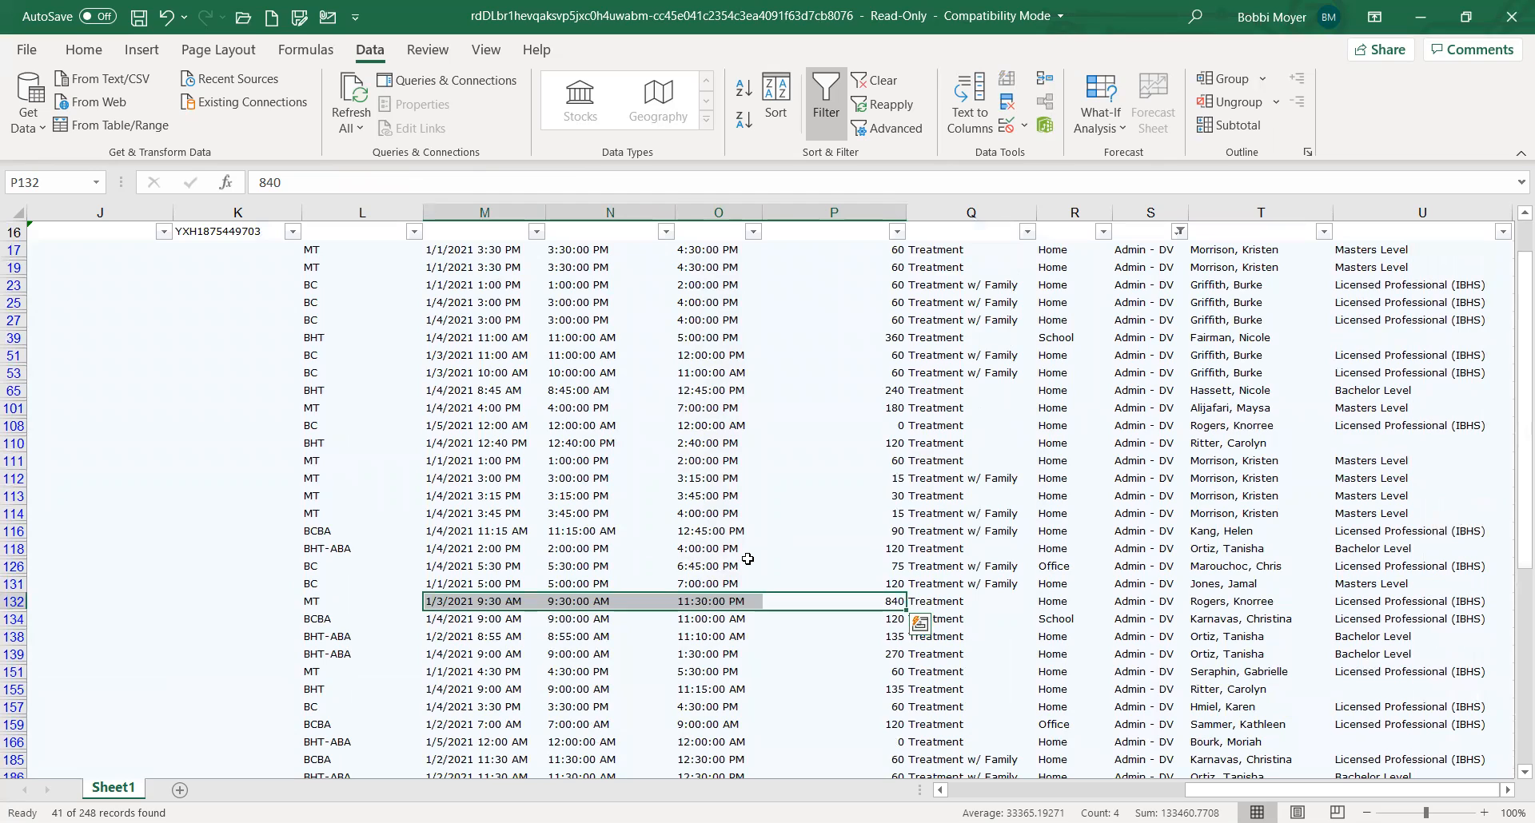
pyautogui.click(1064, 567)
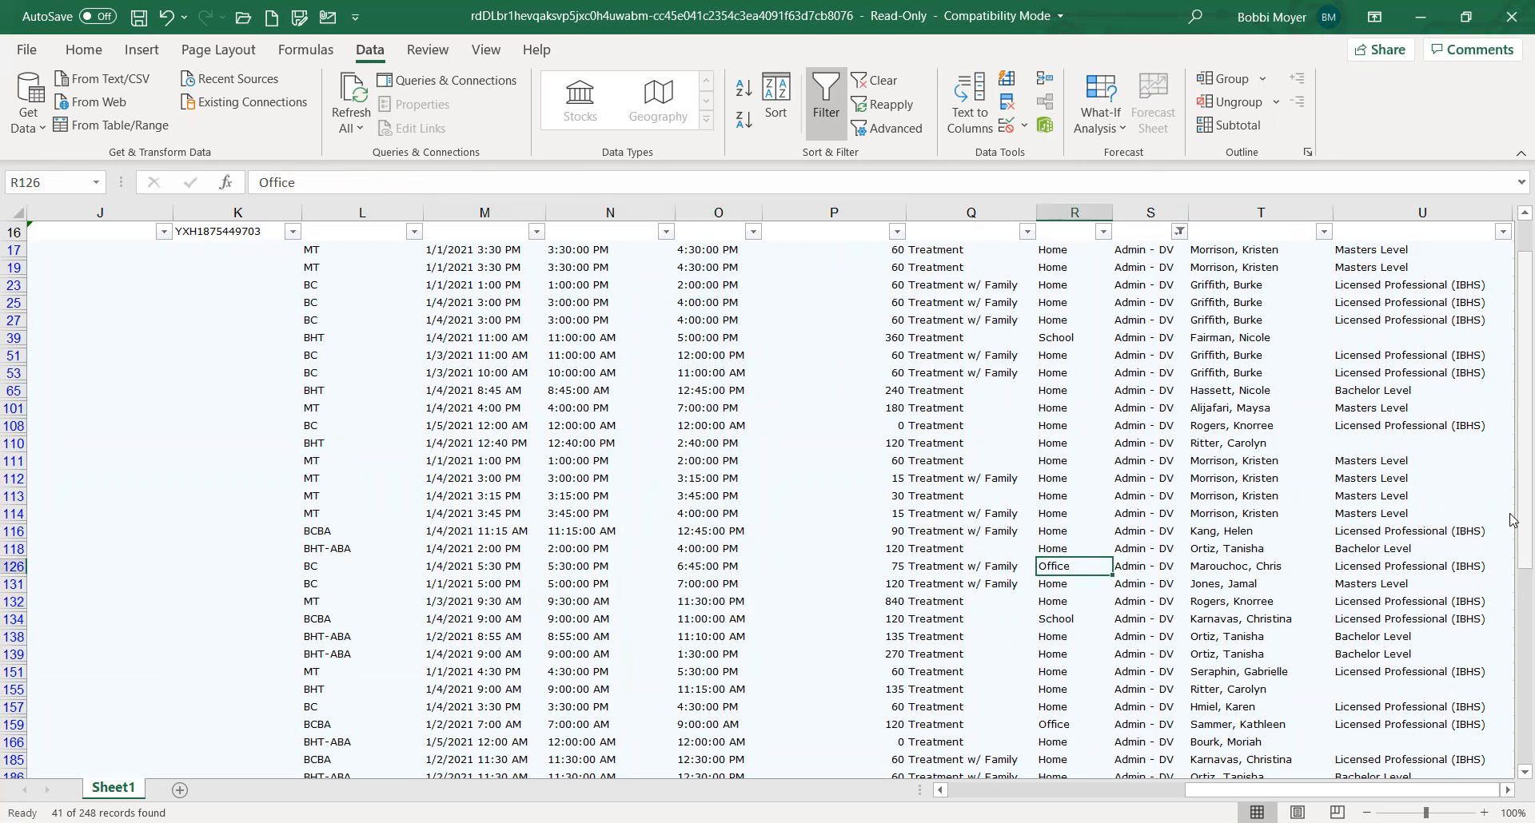
pyautogui.scroll(5, 1447, 512)
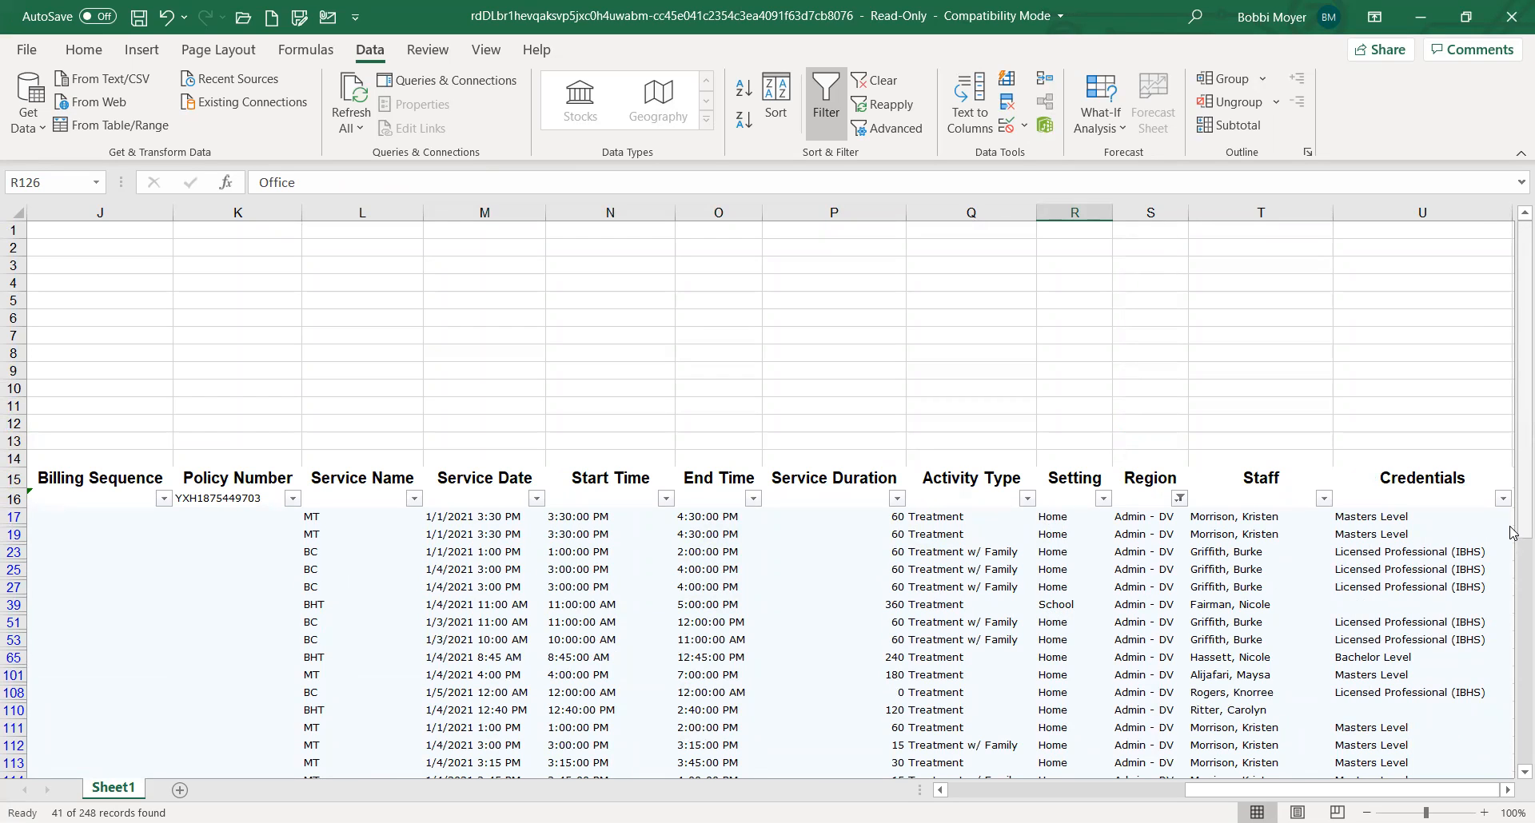
pyautogui.scroll(-6, 1511, 573)
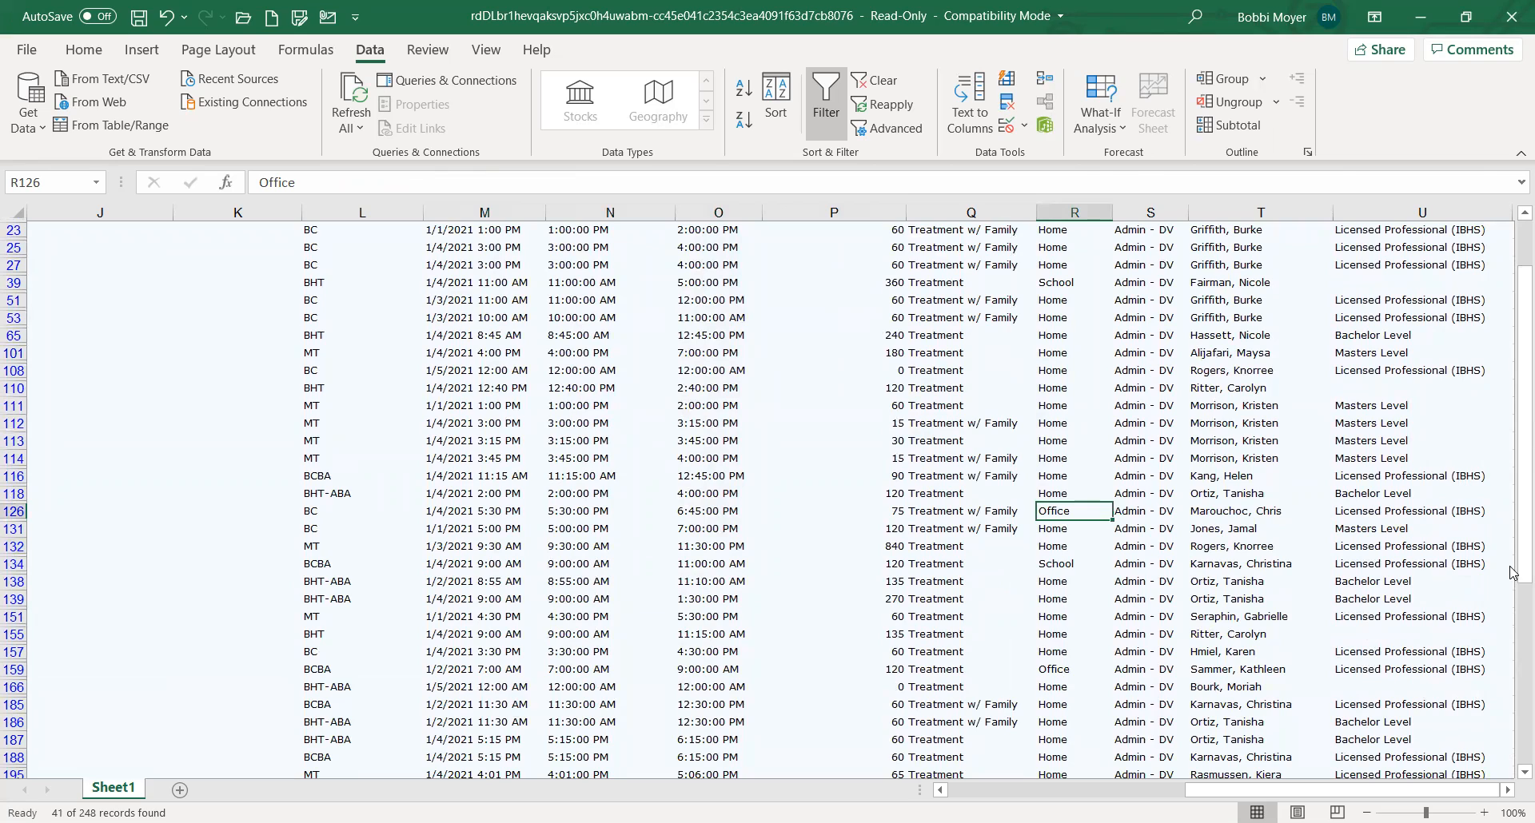
pyautogui.press('Down')
pyautogui.press('Down')
pyautogui.press('Down')
pyautogui.press('Down')
pyautogui.press('Down')
pyautogui.press('Down')
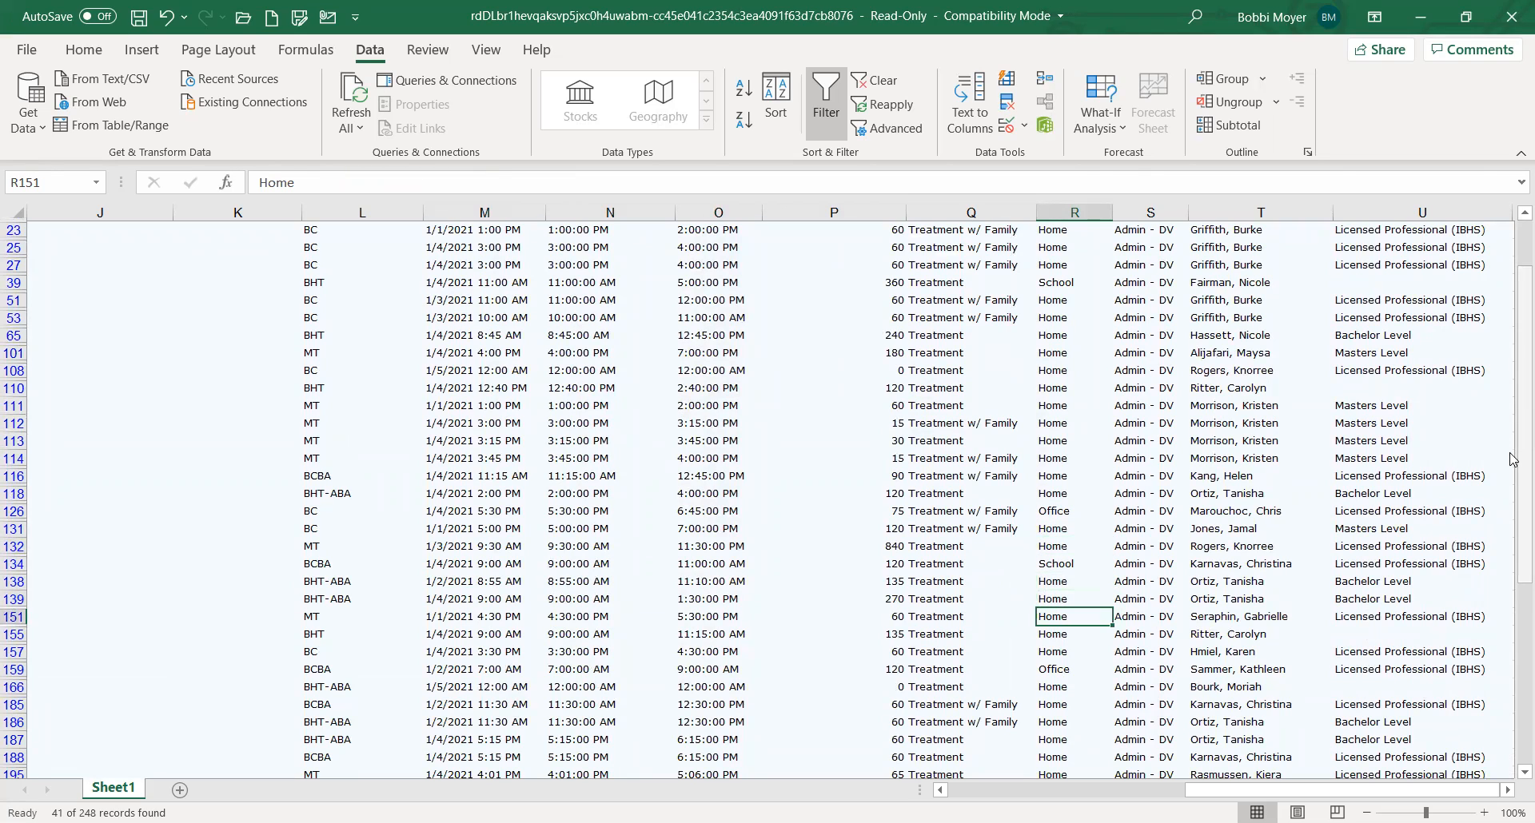
pyautogui.moveTo(1512, 459); pyautogui.dragTo(1512, 474)
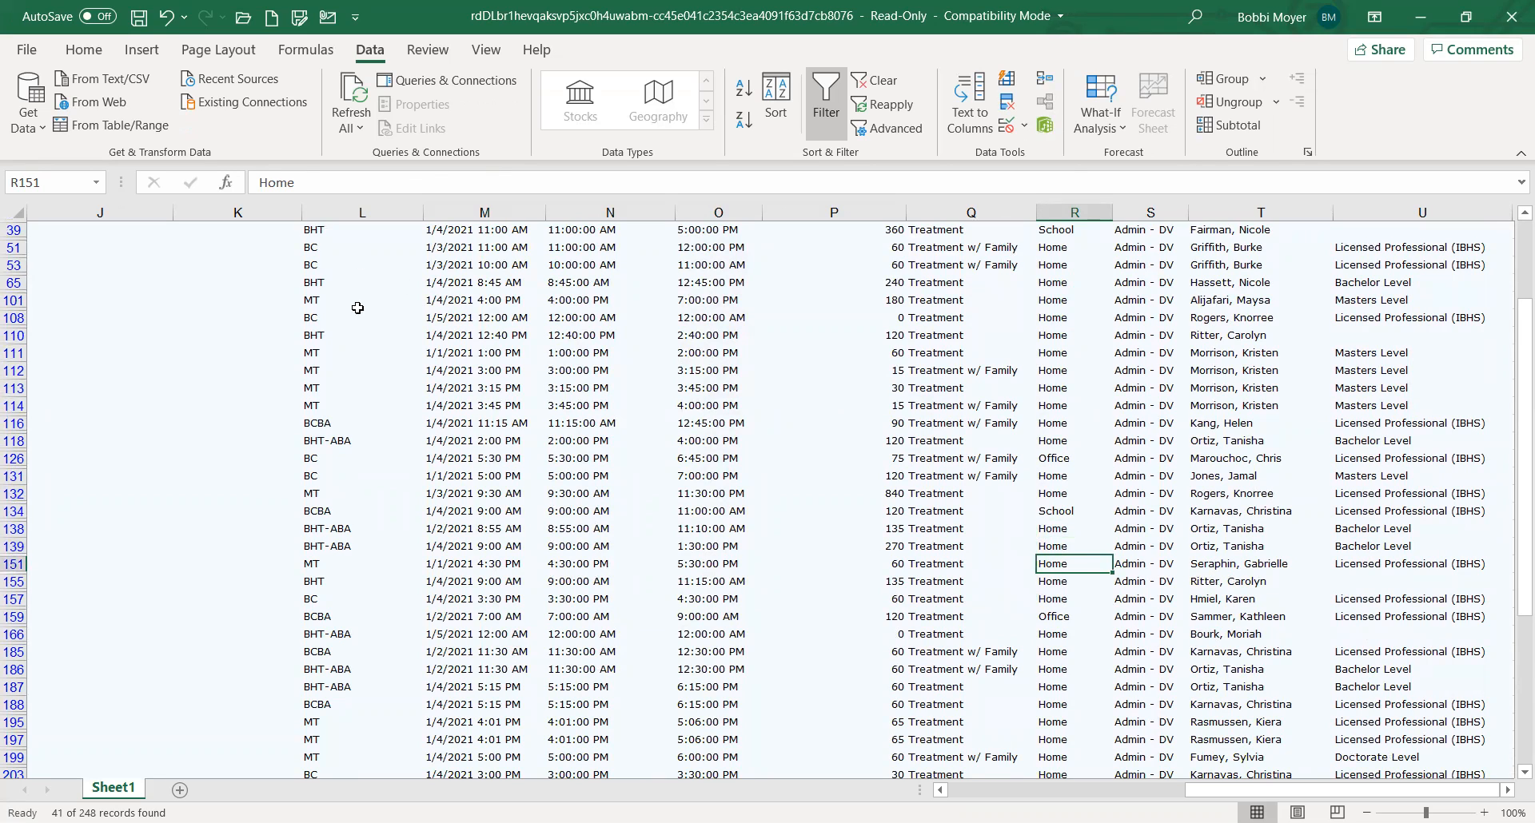
# Turn off filtering on the sheet so that all exported rows are shown
pyautogui.moveTo(1220, 793); pyautogui.dragTo(907, 791)
pyautogui.moveTo(1513, 598); pyautogui.dragTo(1514, 428)
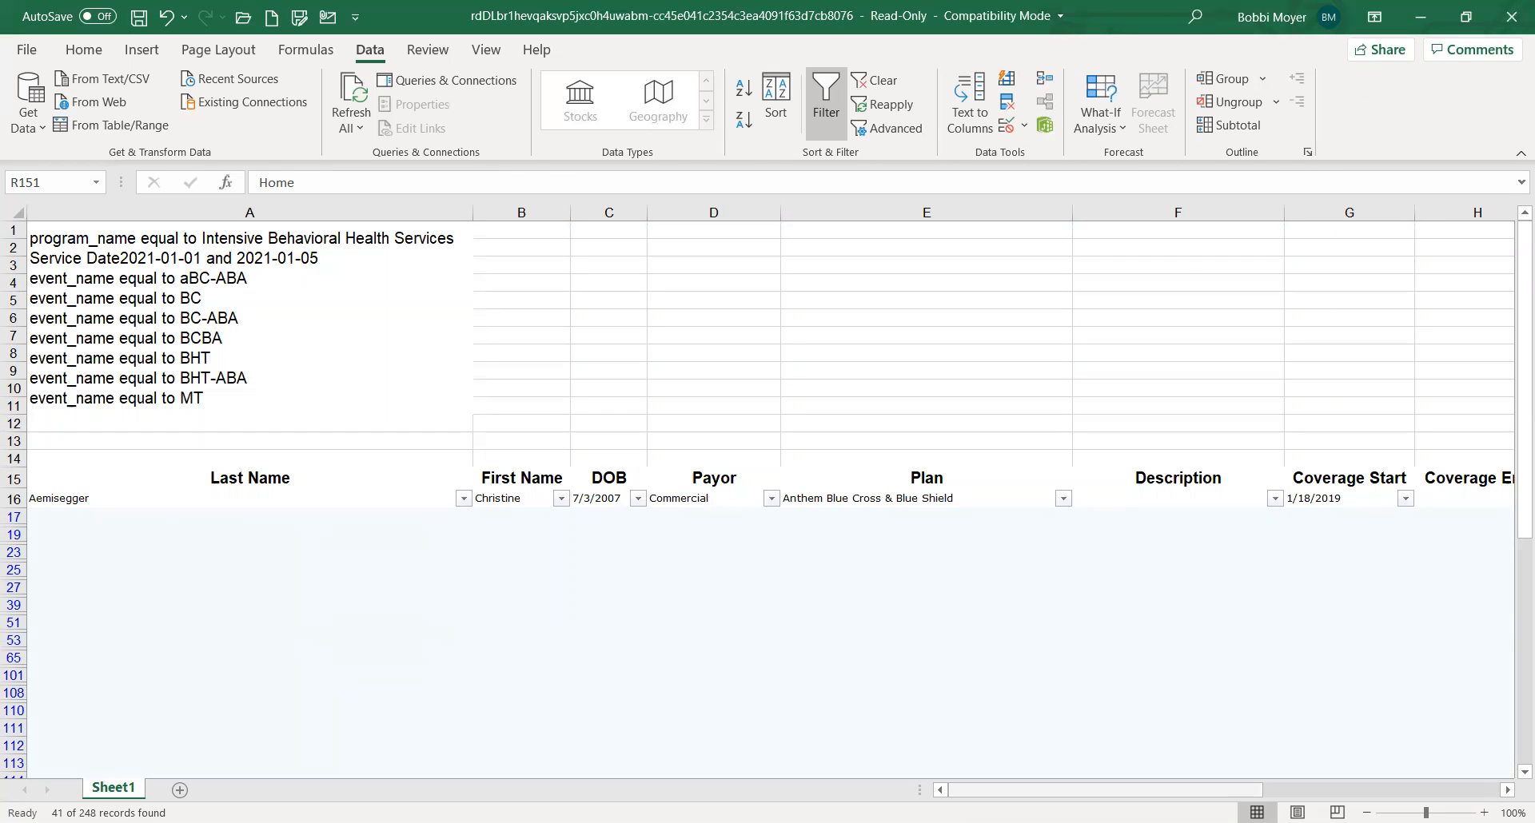
pyautogui.moveTo(1035, 791); pyautogui.dragTo(855, 799)
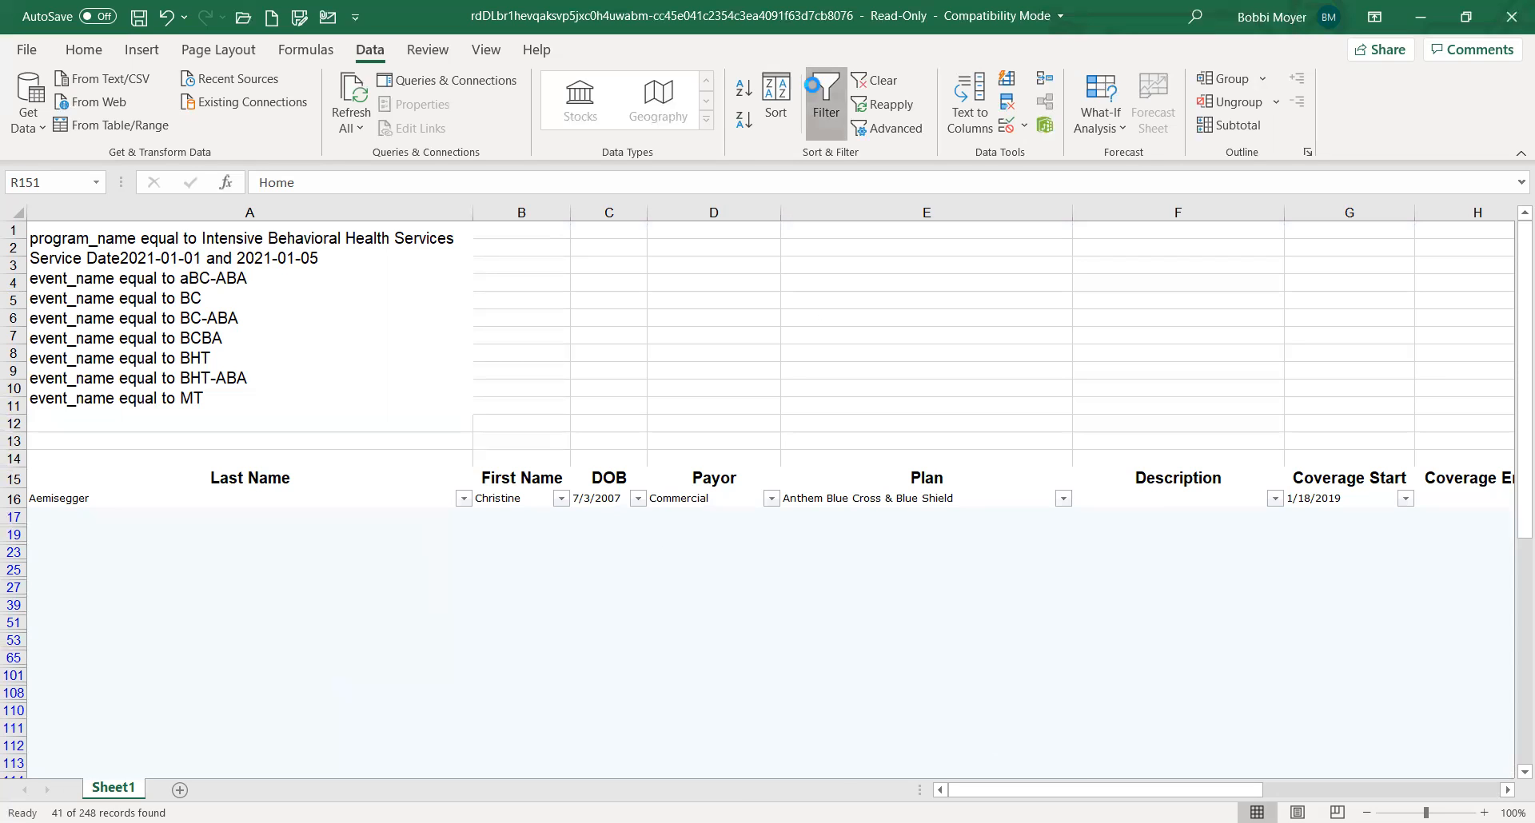
pyautogui.click(815, 92)
pyautogui.click(706, 612)
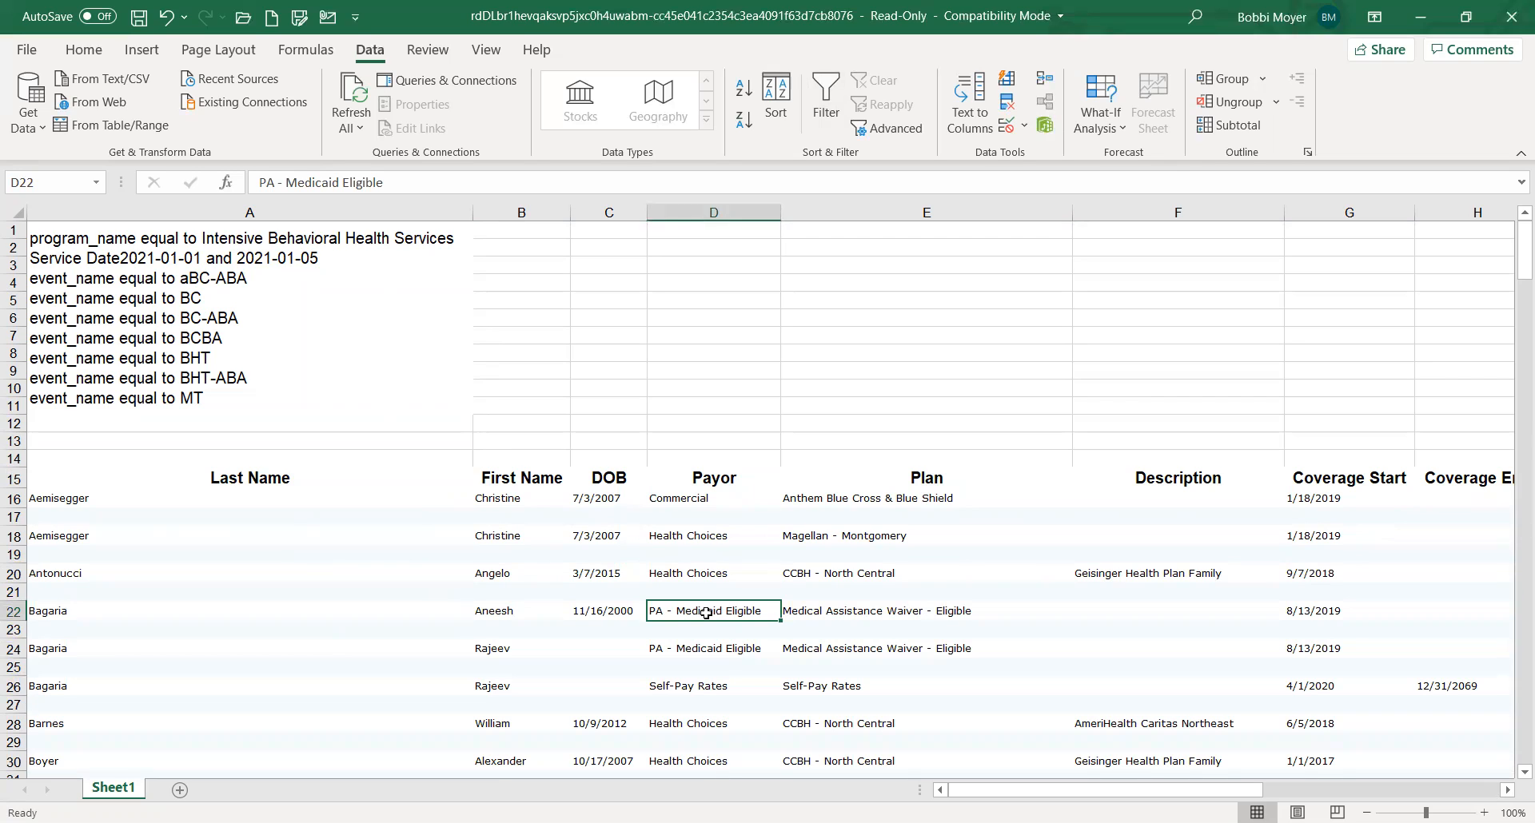
pyautogui.click(819, 72)
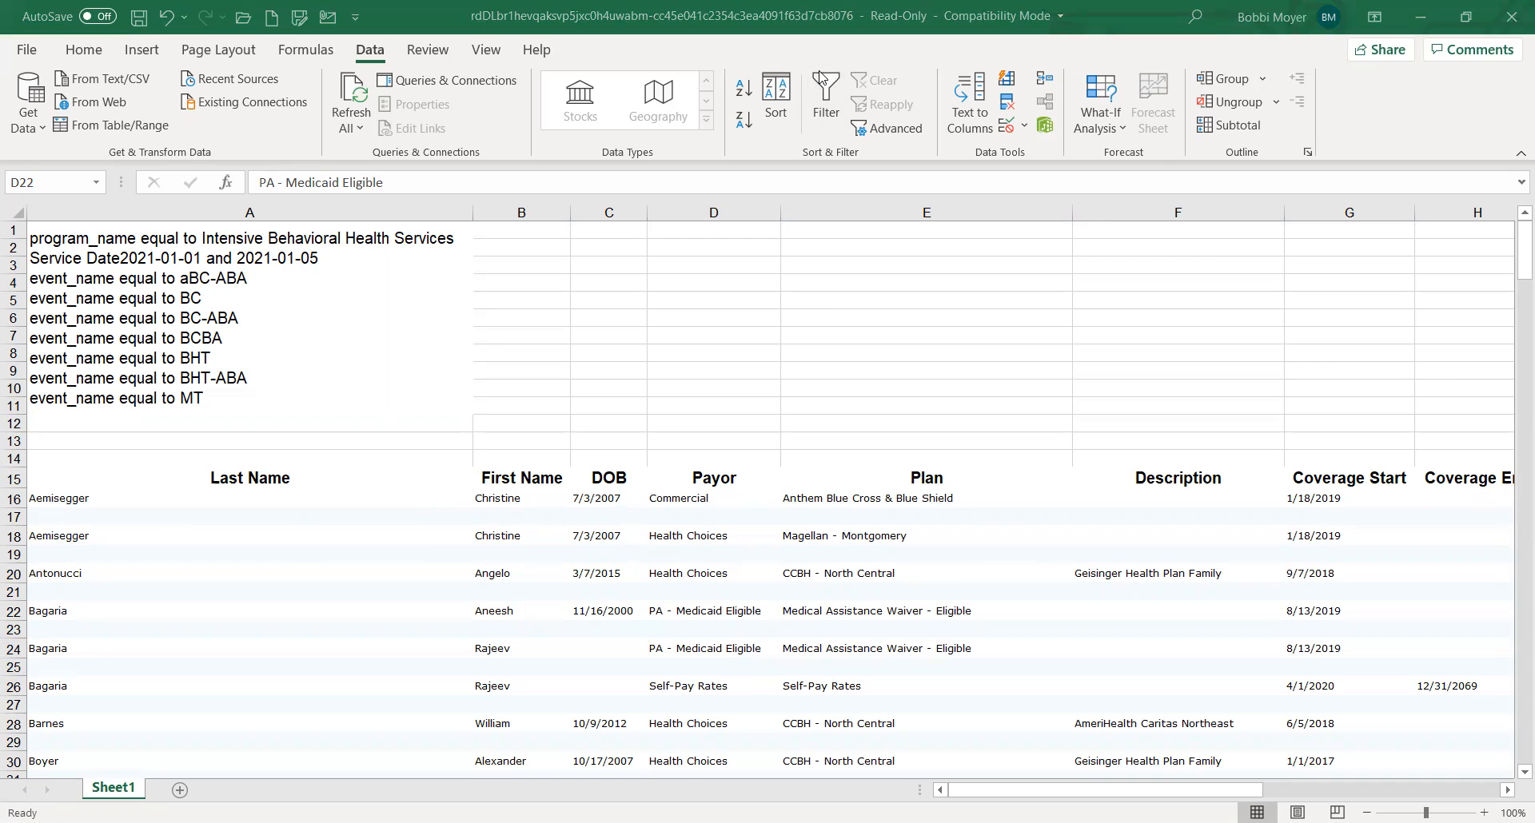
# Switch to the browser, look back over the grouped IBHS Billable Services report, and close its tab
pyautogui.hotkey('alt', 'Tab')
pyautogui.click(449, 59)
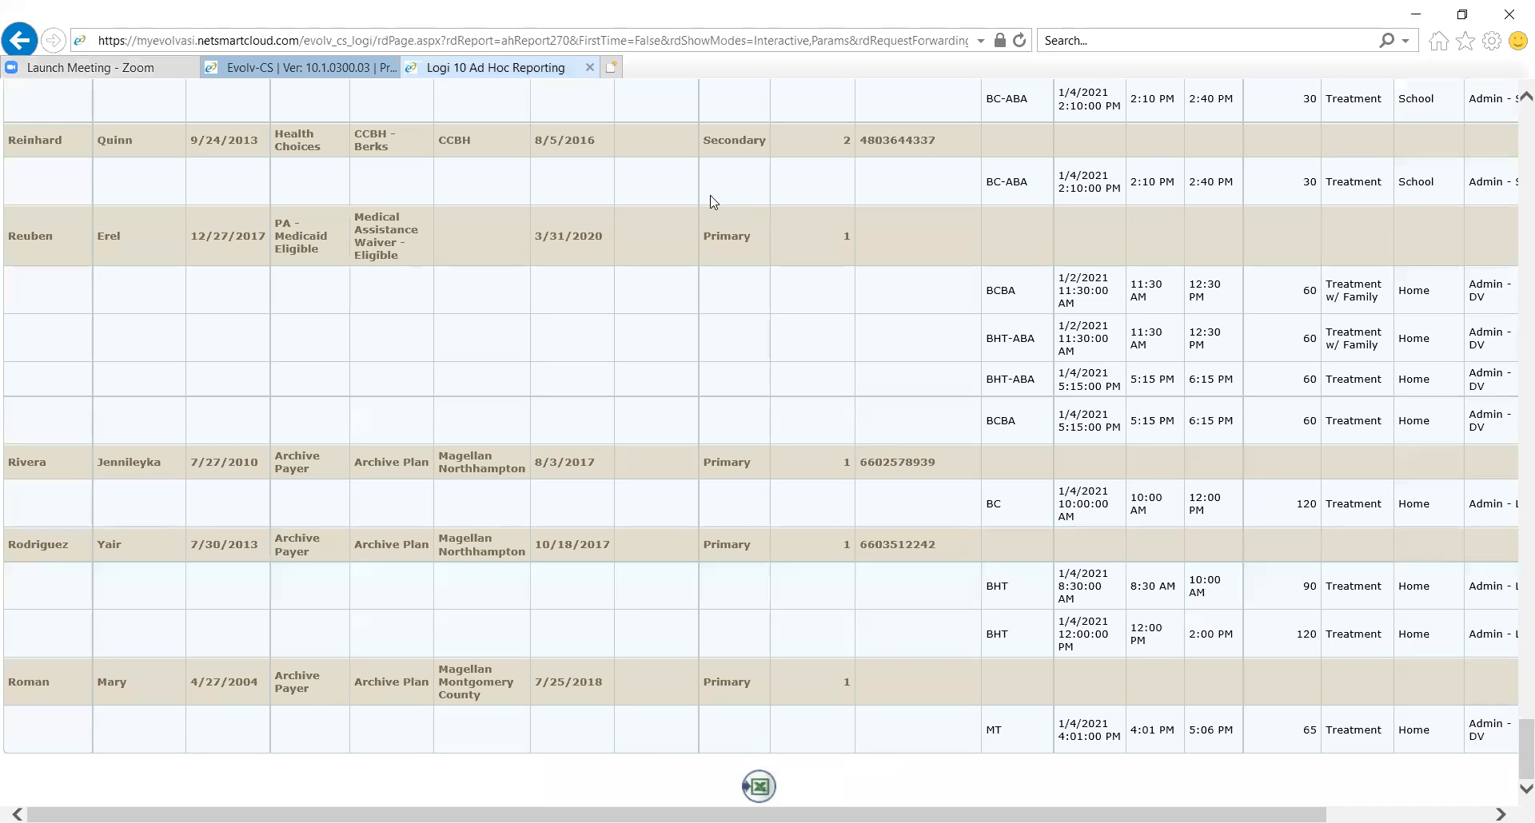
pyautogui.scroll(20, 374, 376)
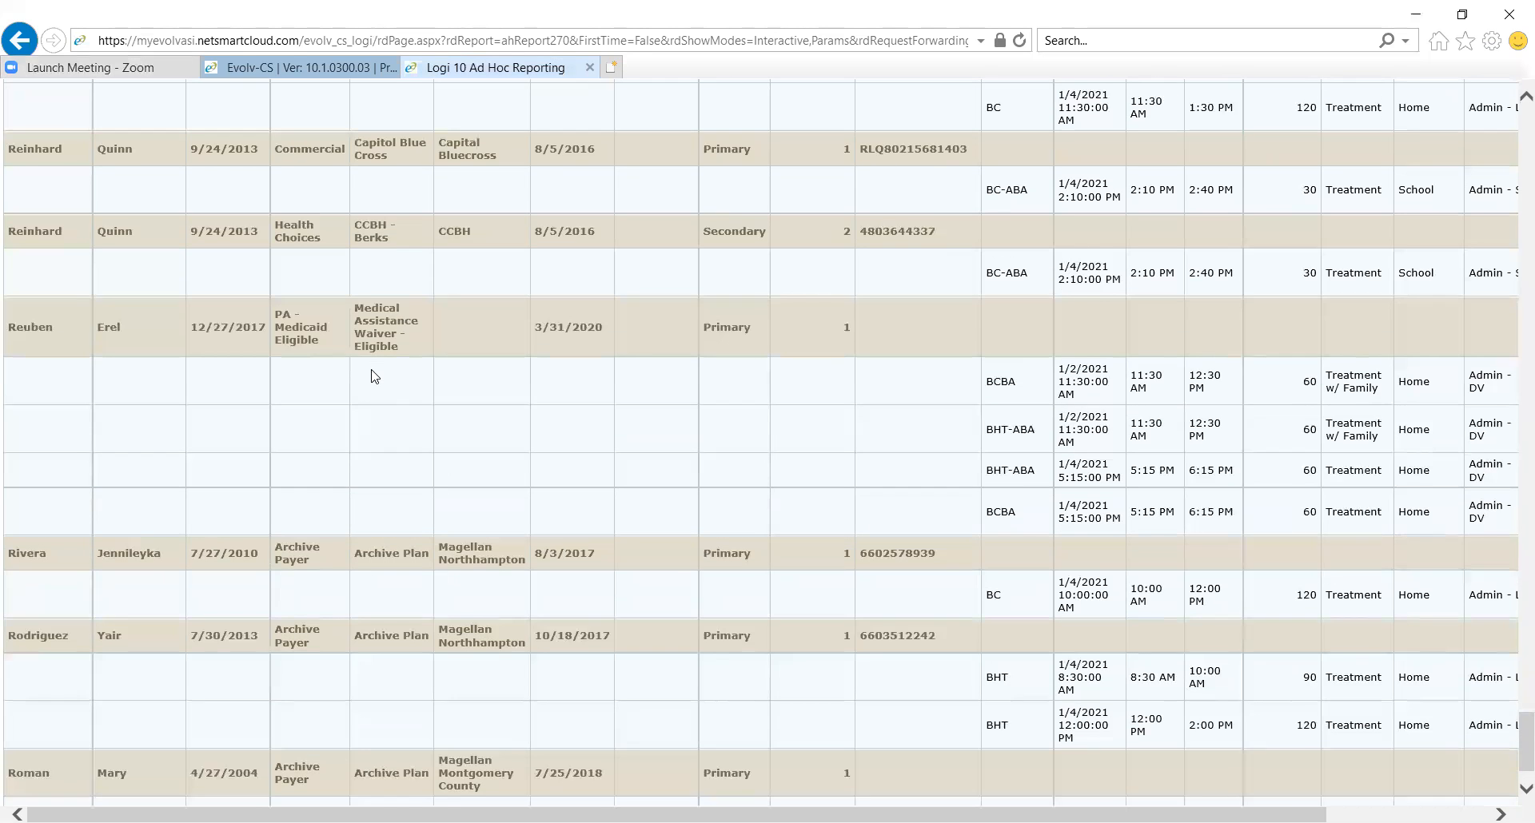
pyautogui.scroll(20, 372, 369)
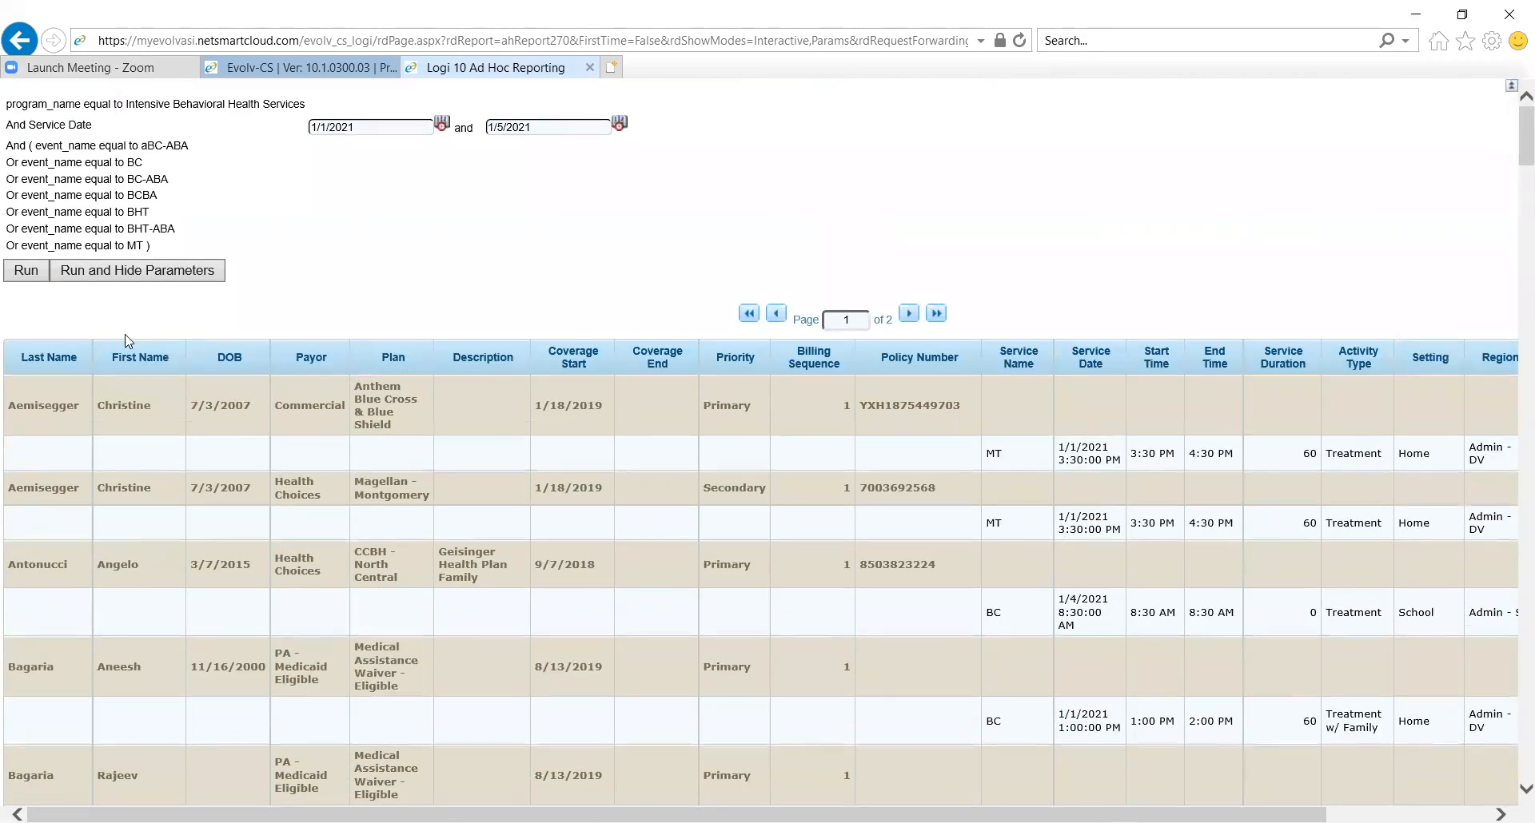
pyautogui.click(590, 67)
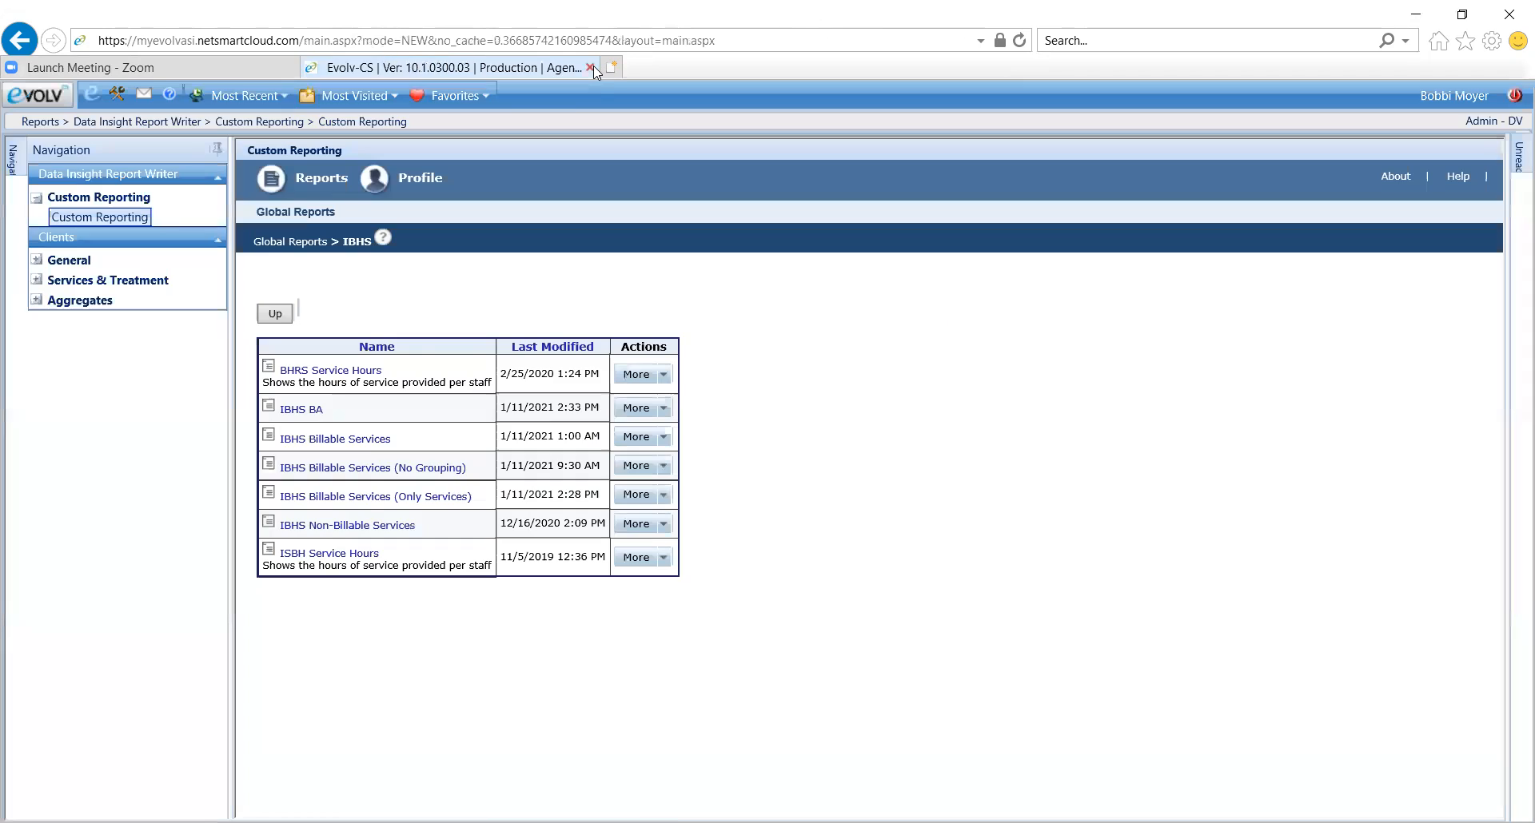
# Run the IBHS Billable Services (No Grouping) report for service dates 01/01/2021 to 01/05/2021
pyautogui.click(378, 470)
pyautogui.click(377, 127)
pyautogui.write('01/01/2021')
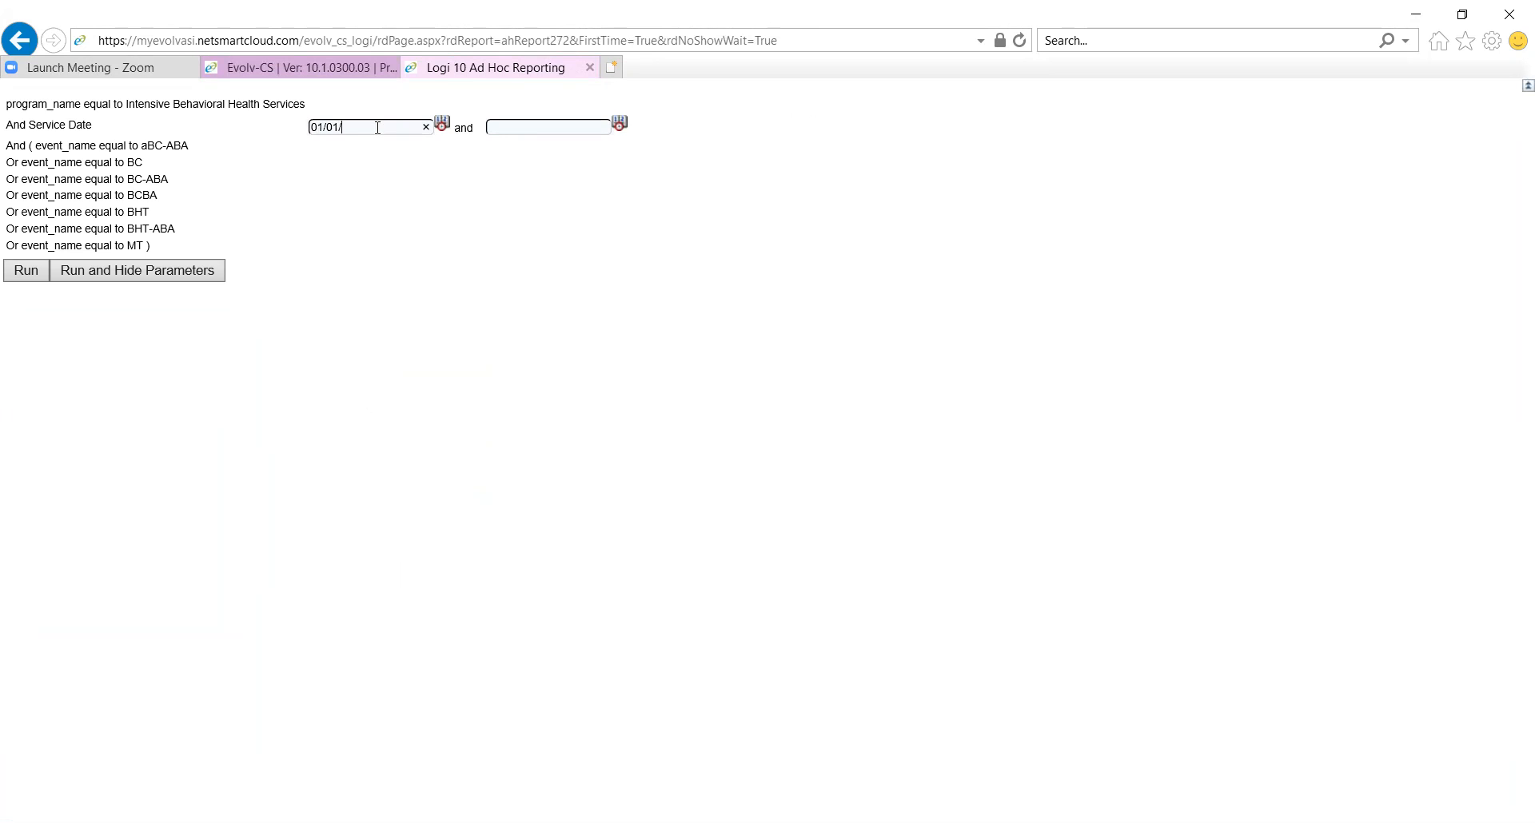
pyautogui.press('Tab')
pyautogui.write('01/05/2021')
pyautogui.click(9, 276)
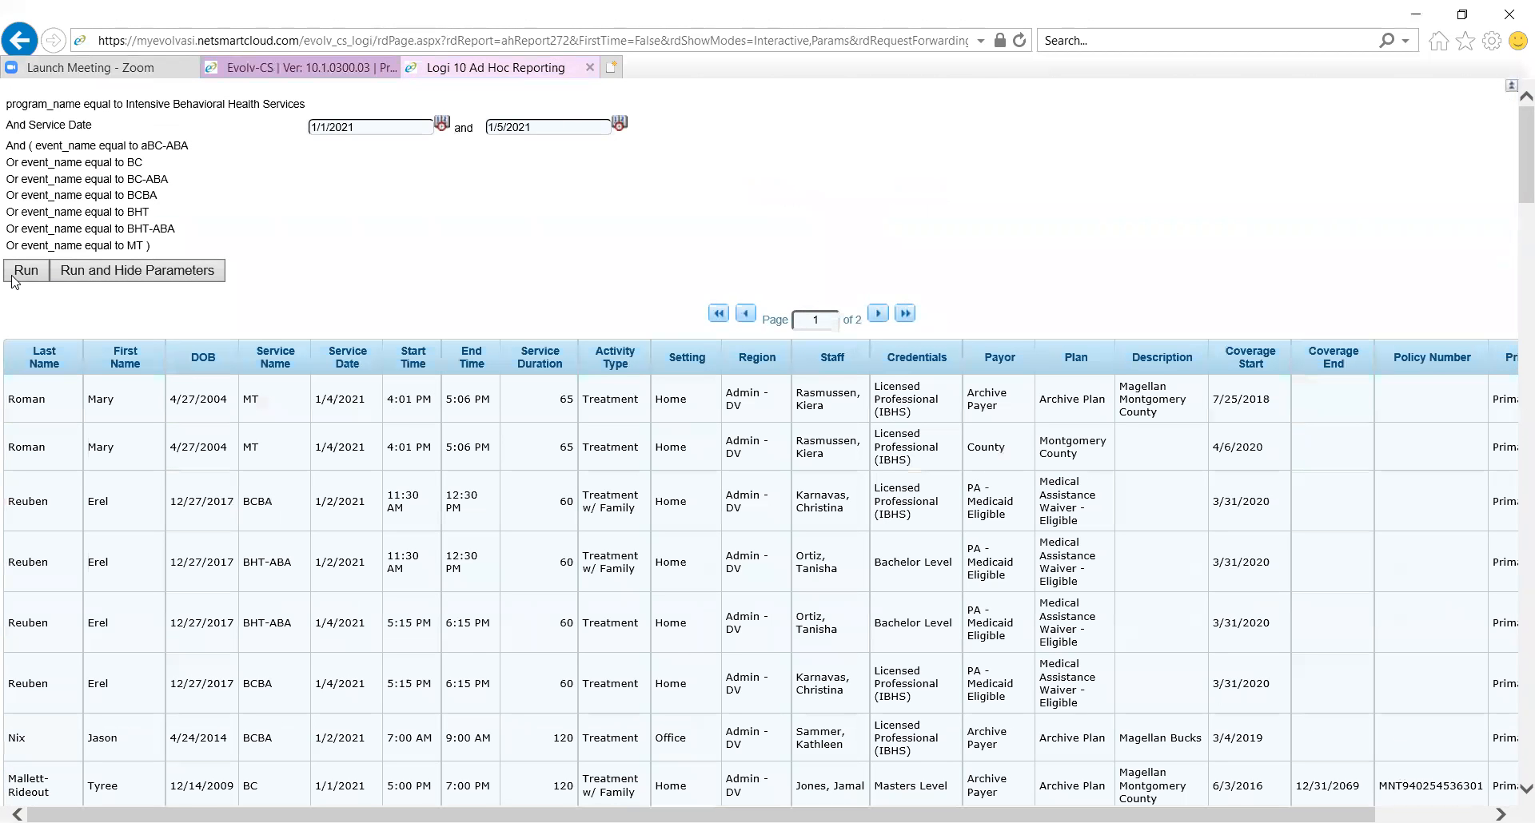
# Sort the ungrouped report by Last Name ascending, followed by Region ascending
pyautogui.click(57, 358)
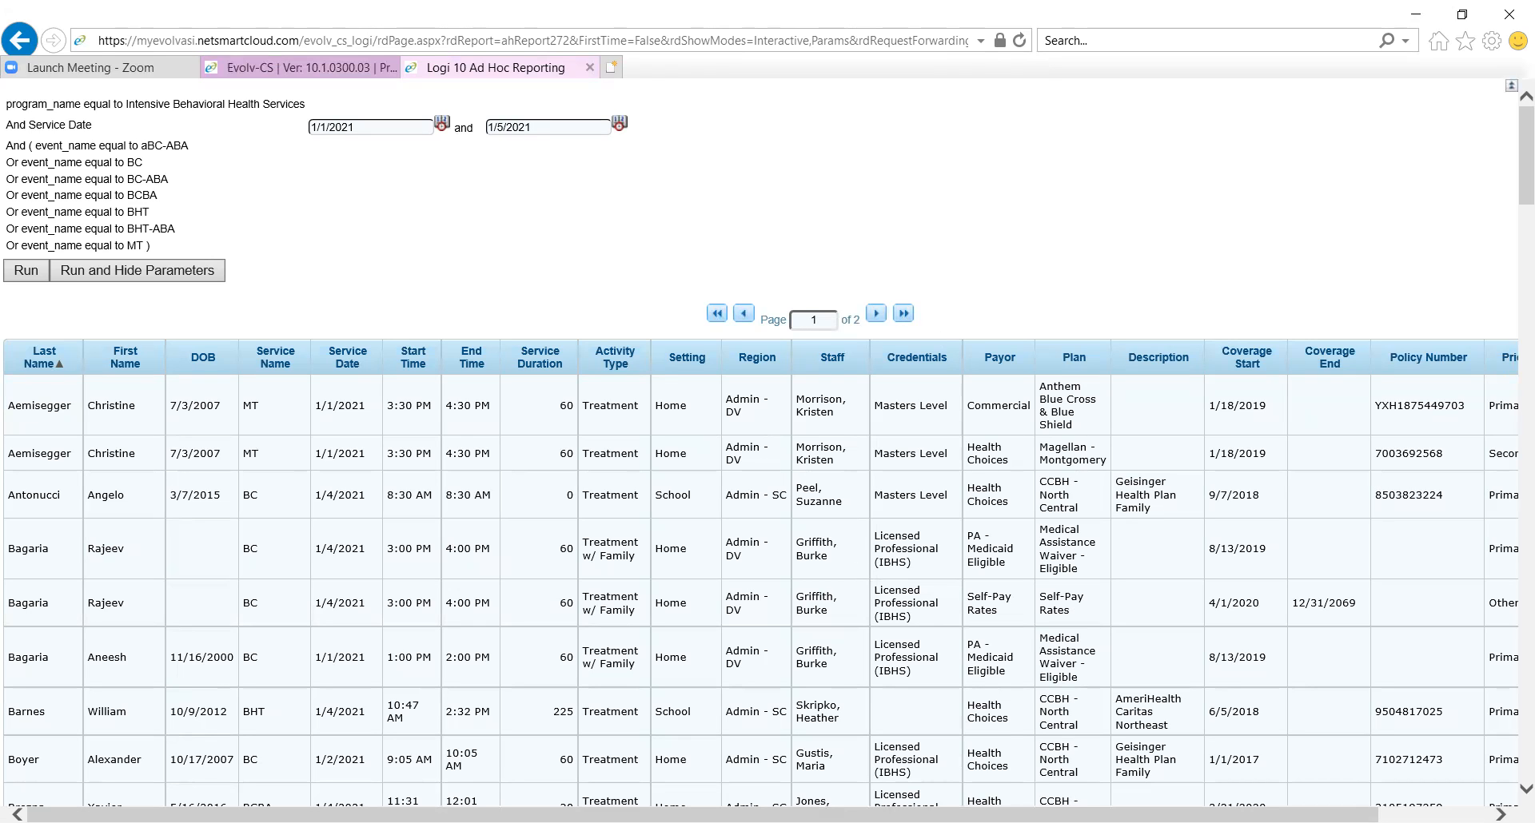
pyautogui.moveTo(703, 814); pyautogui.dragTo(816, 814)
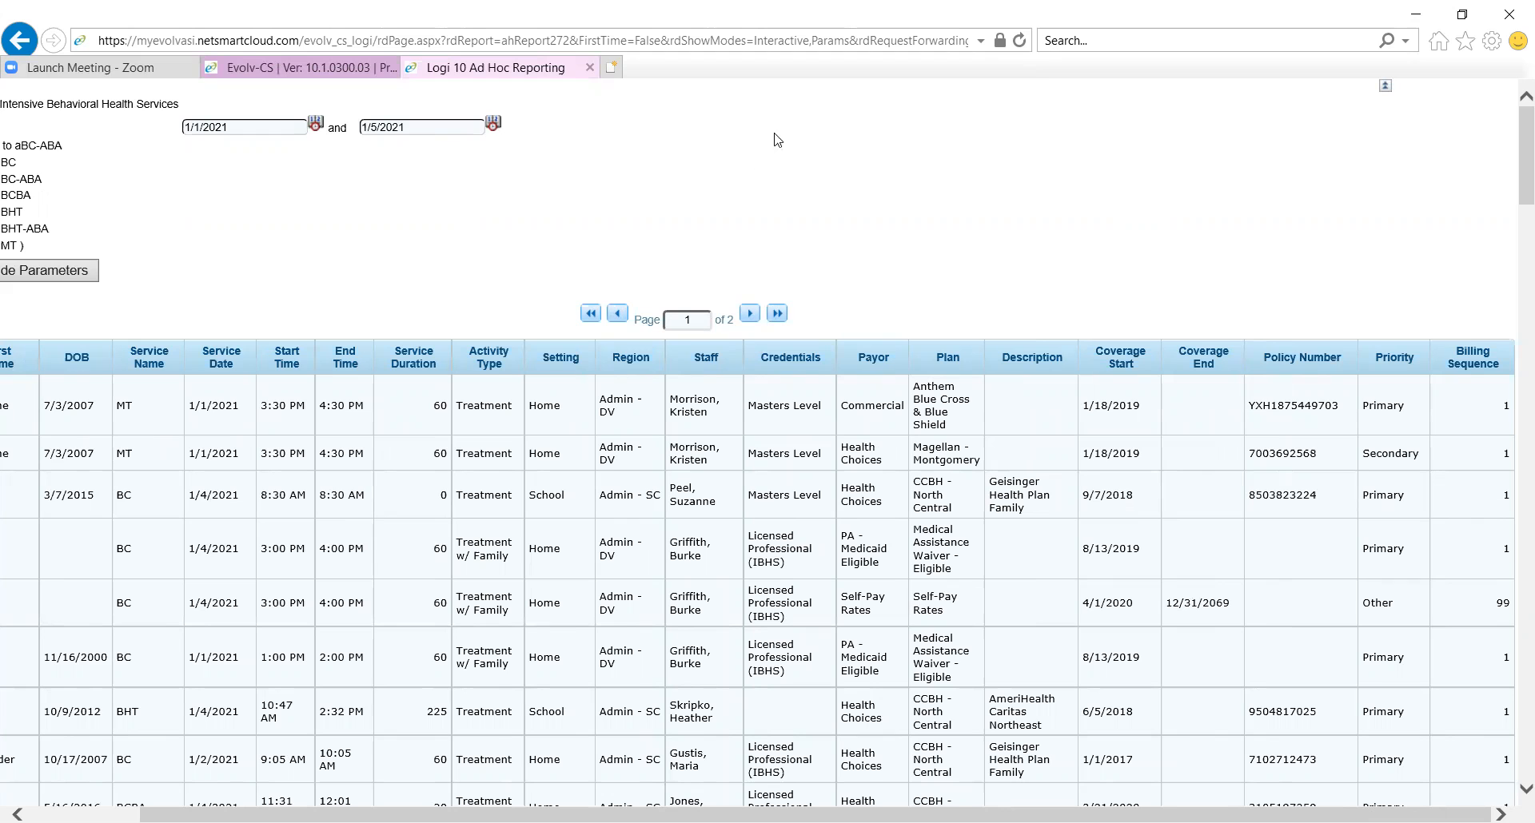
pyautogui.click(631, 358)
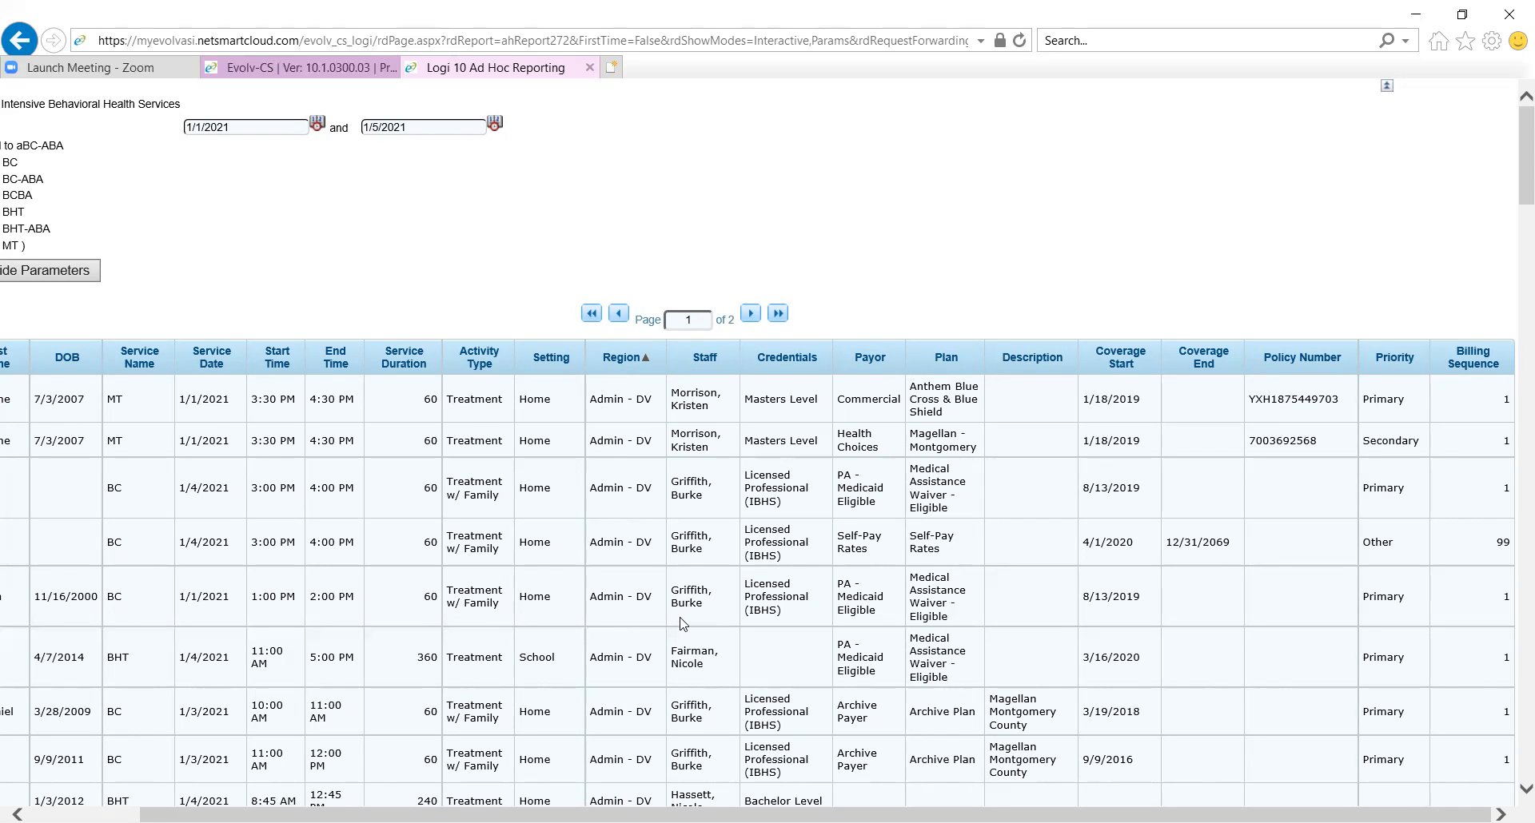
pyautogui.hscroll(-3, 856, 554)
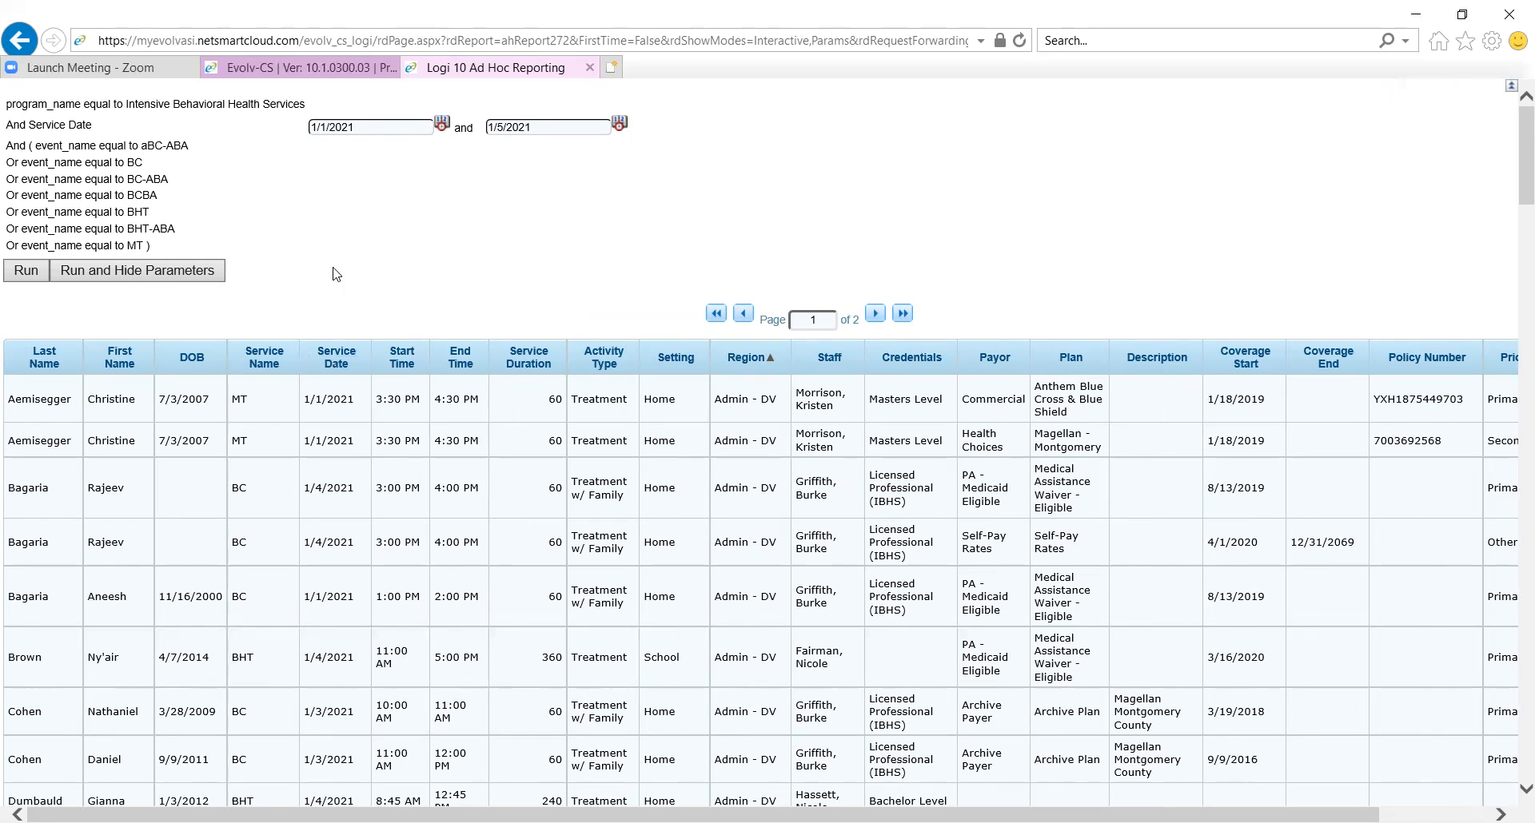
# Re-sort the report by Last Name in descending and ascending order, followed by Region descending
pyautogui.click(35, 365)
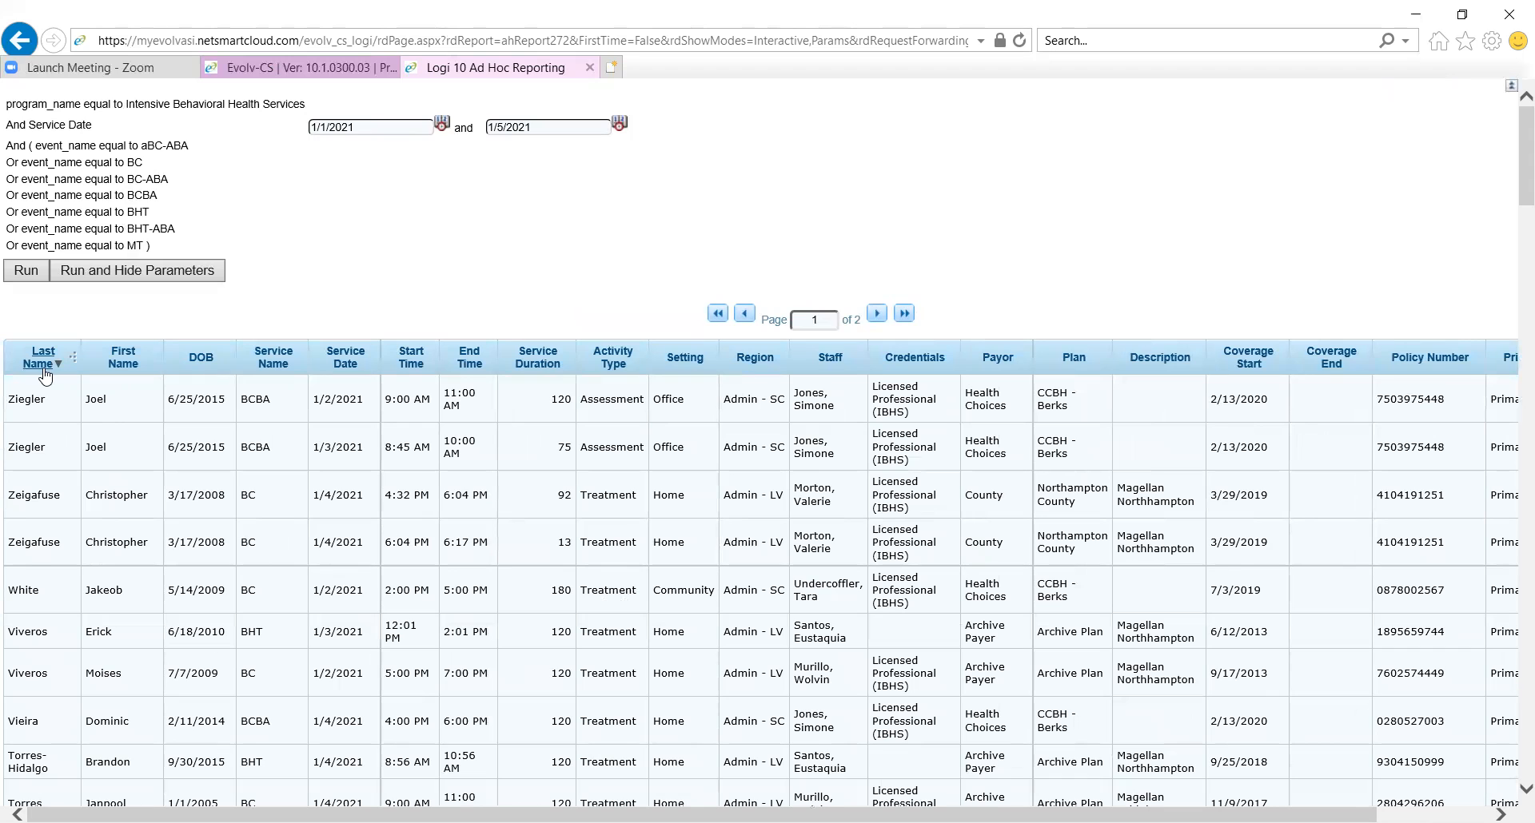
pyautogui.click(44, 370)
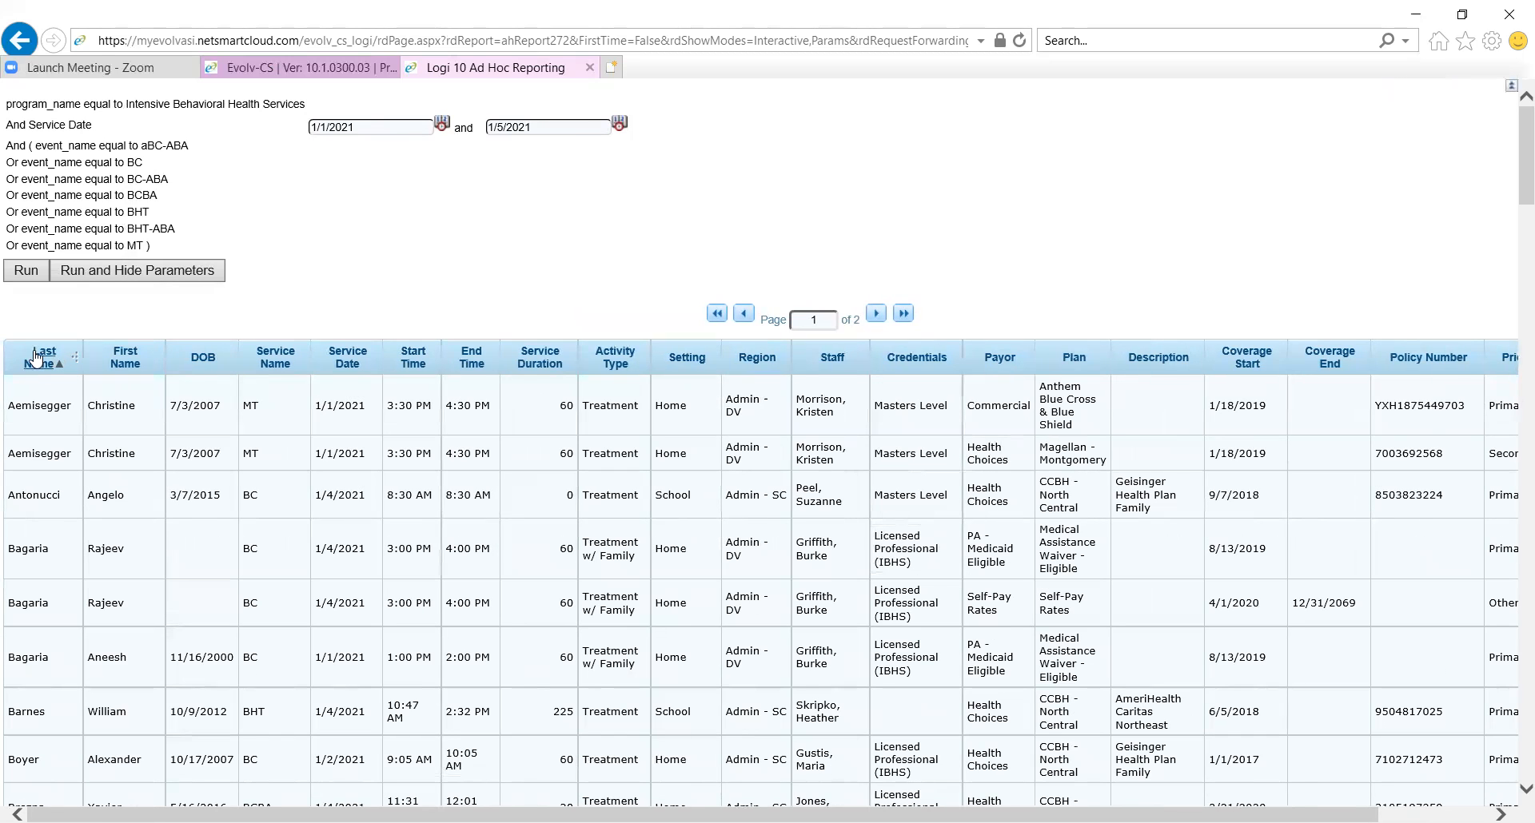
pyautogui.rightClick(753, 364)
pyautogui.click(743, 363)
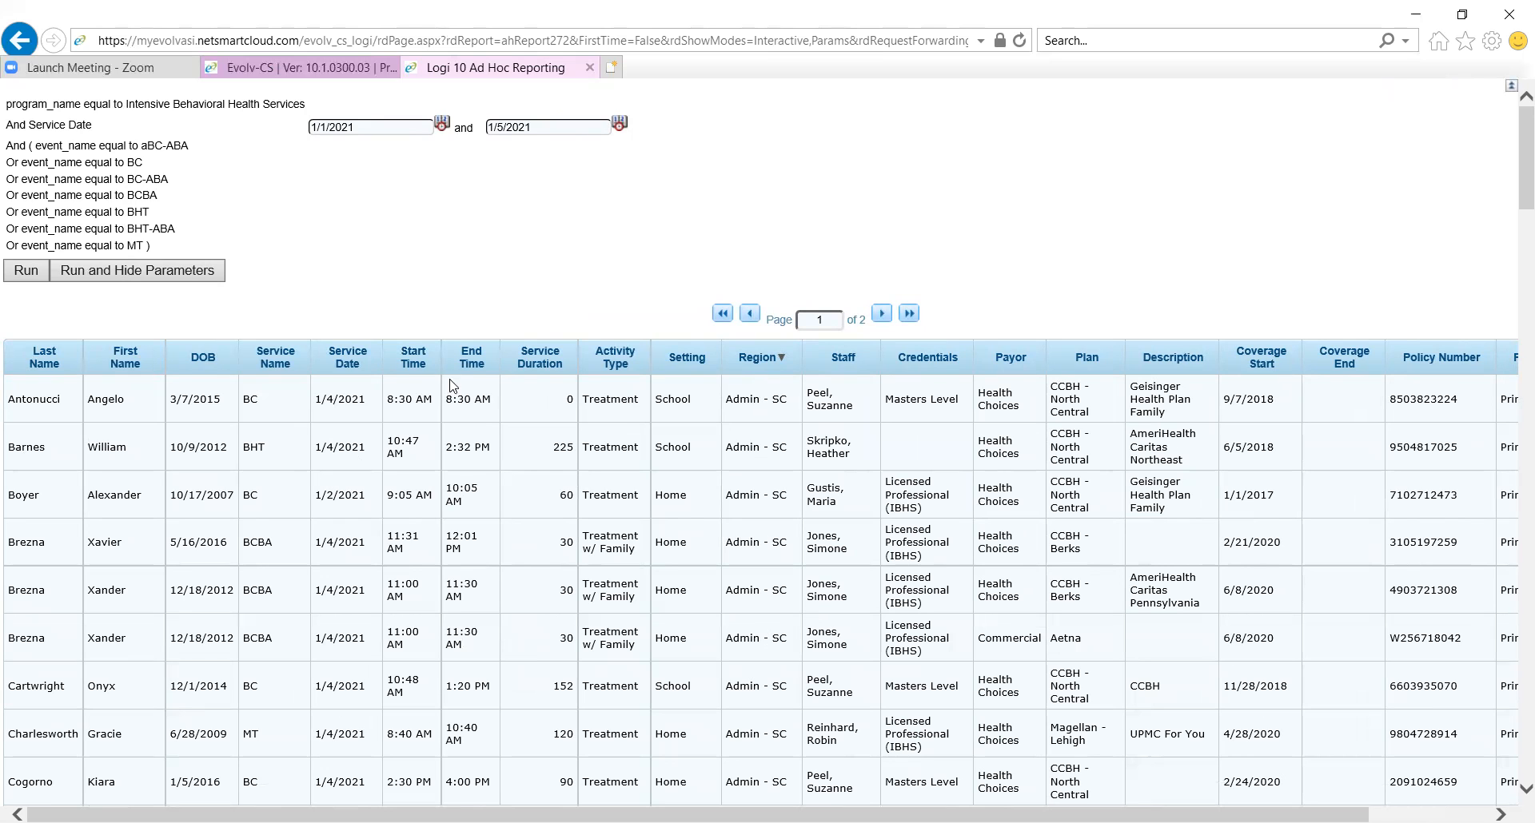
# Sort the report by Service Duration ascending and examine the longest services at the end of page 2
pyautogui.moveTo(538, 418); pyautogui.dragTo(542, 478)
pyautogui.click(542, 478)
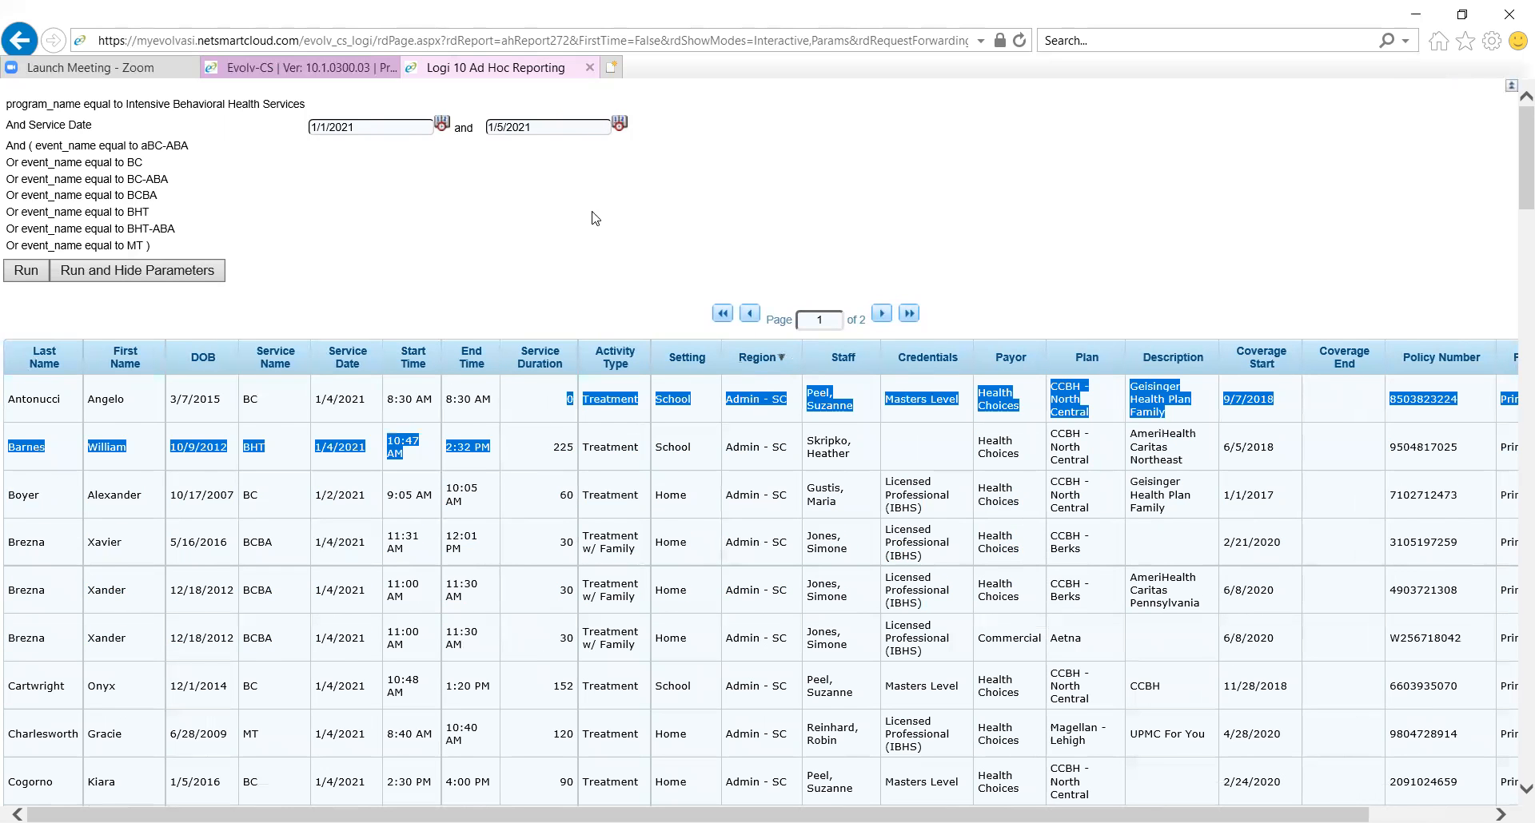
pyautogui.click(540, 364)
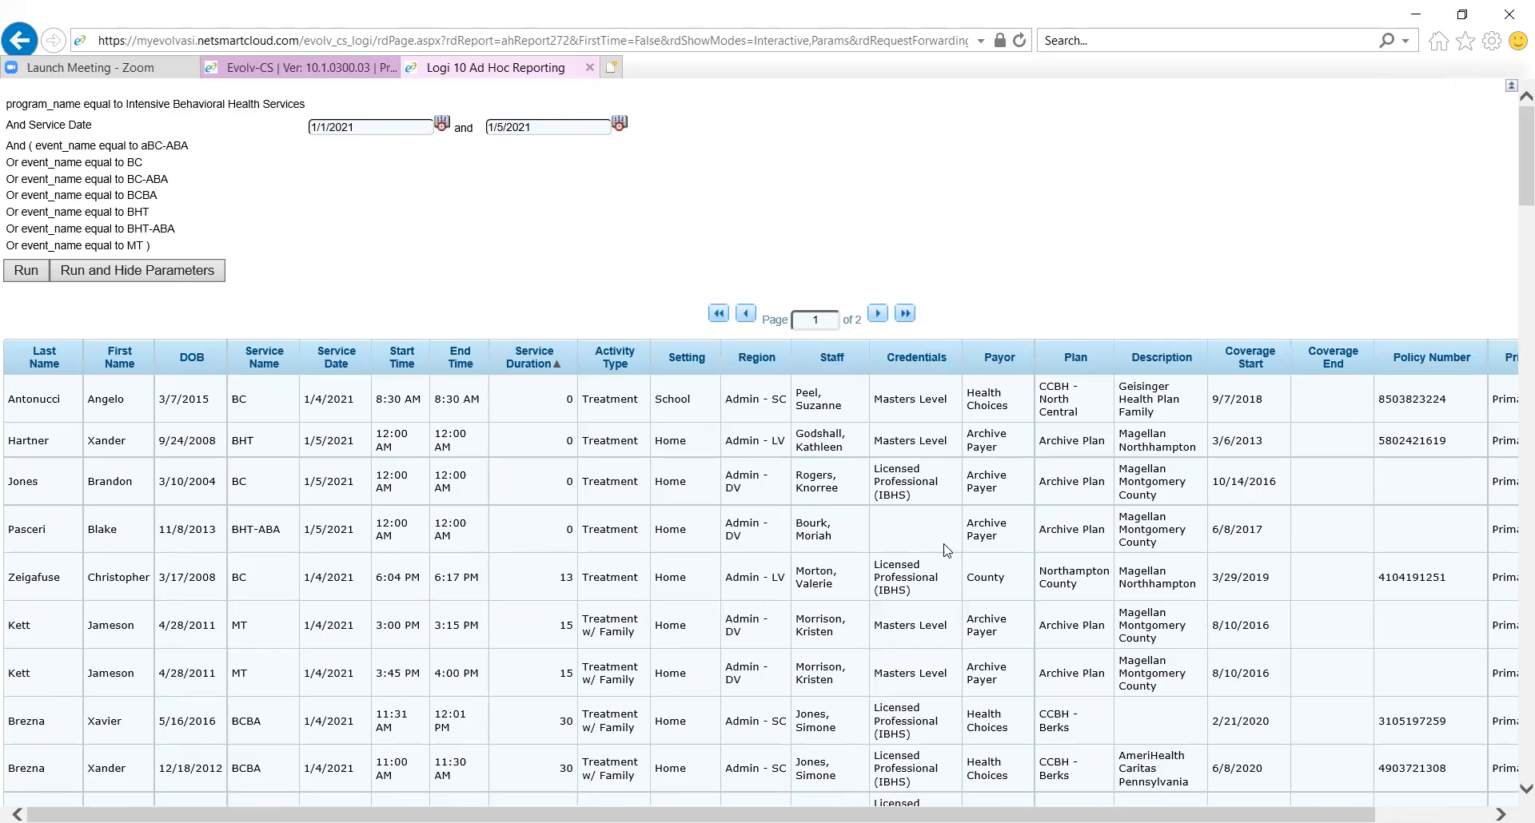
pyautogui.moveTo(1510, 105)
pyautogui.mouseDown()
pyautogui.moveTo(1511, 728)
pyautogui.moveTo(1510, 111)
pyautogui.mouseUp()
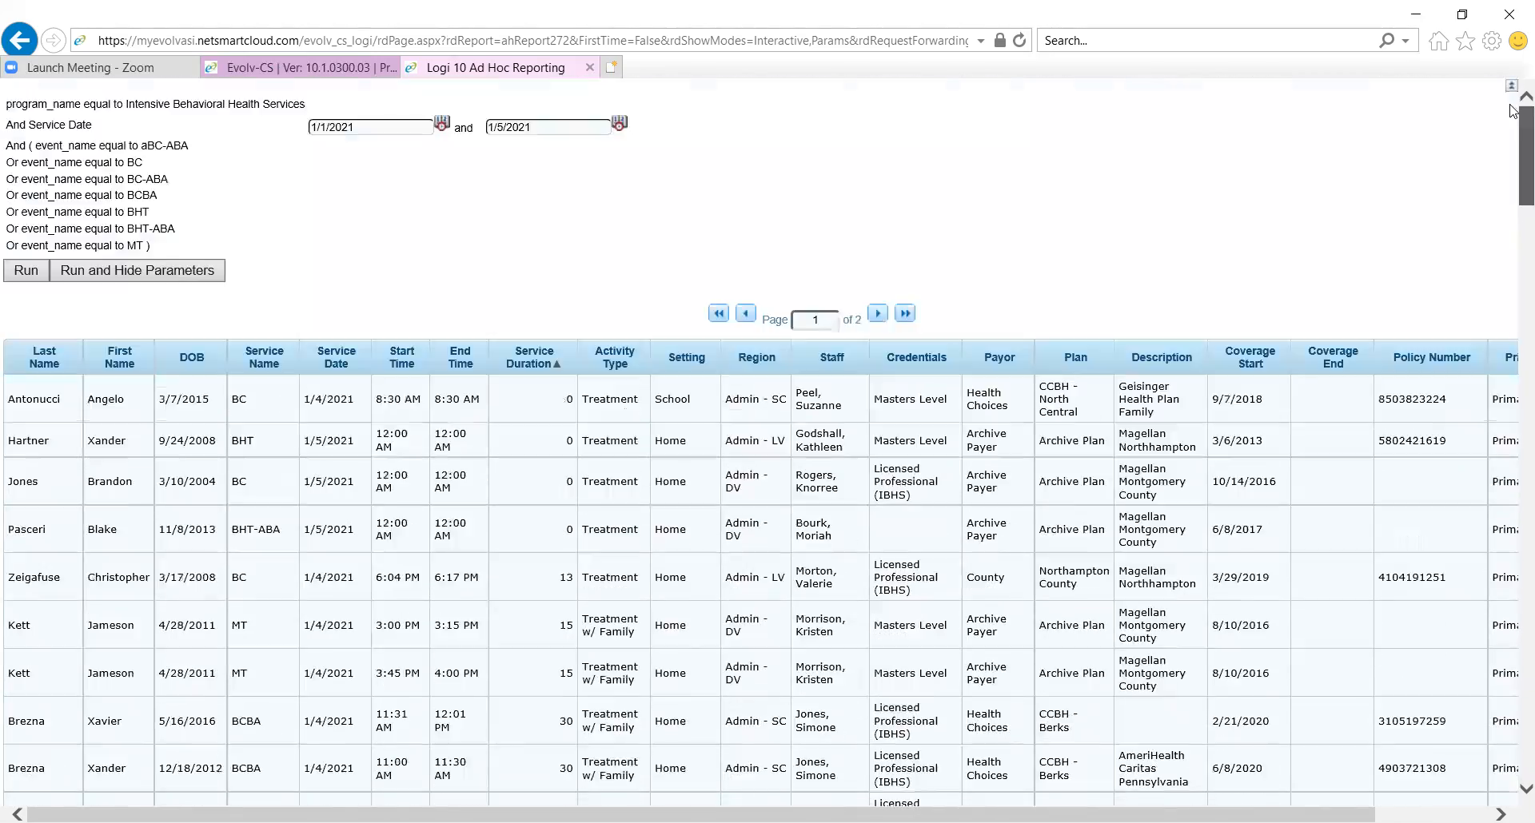
pyautogui.click(878, 314)
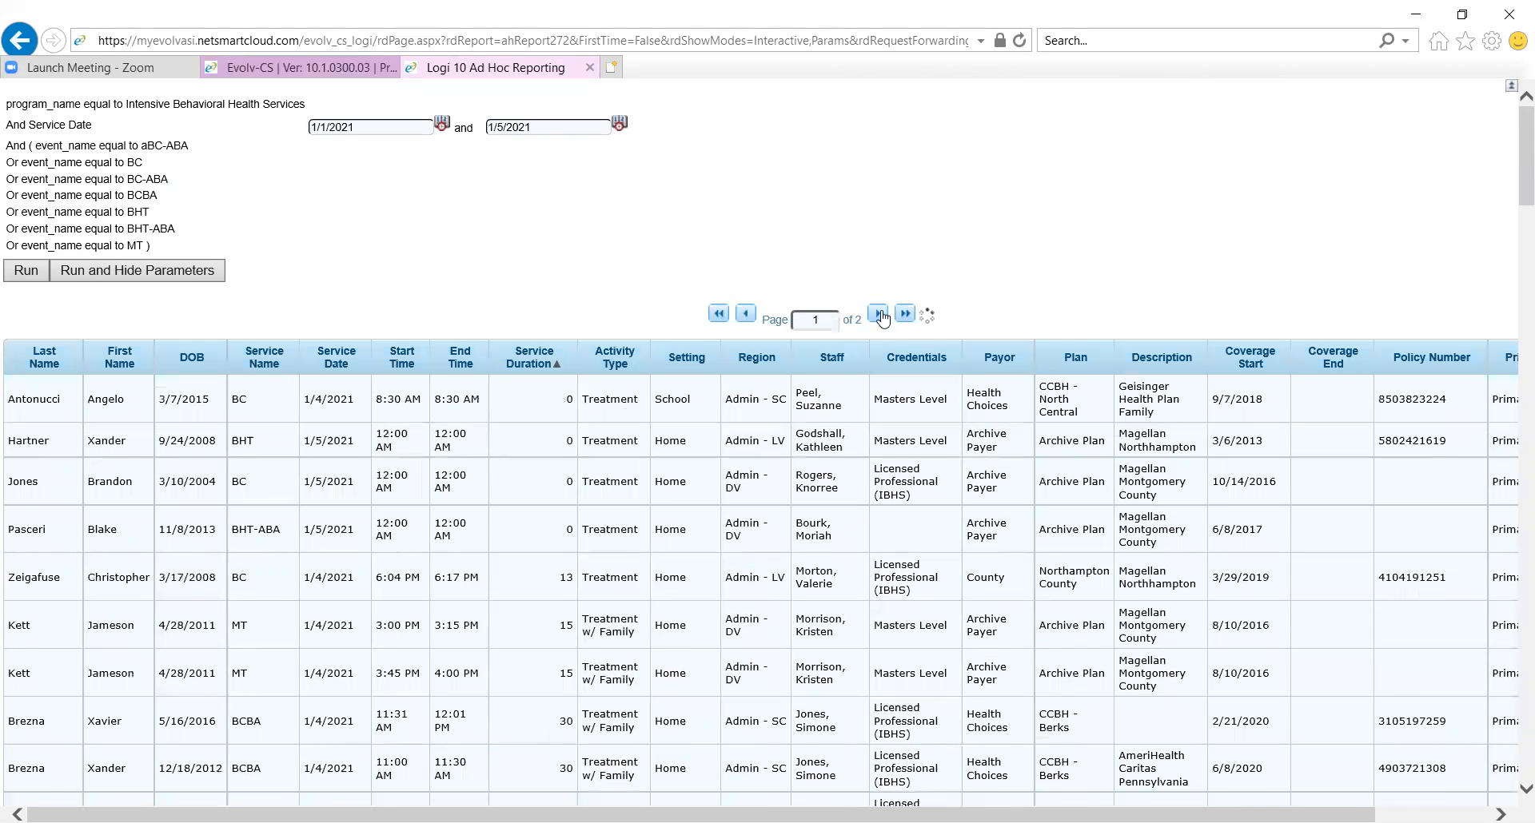
pyautogui.moveTo(1510, 335); pyautogui.dragTo(1511, 723)
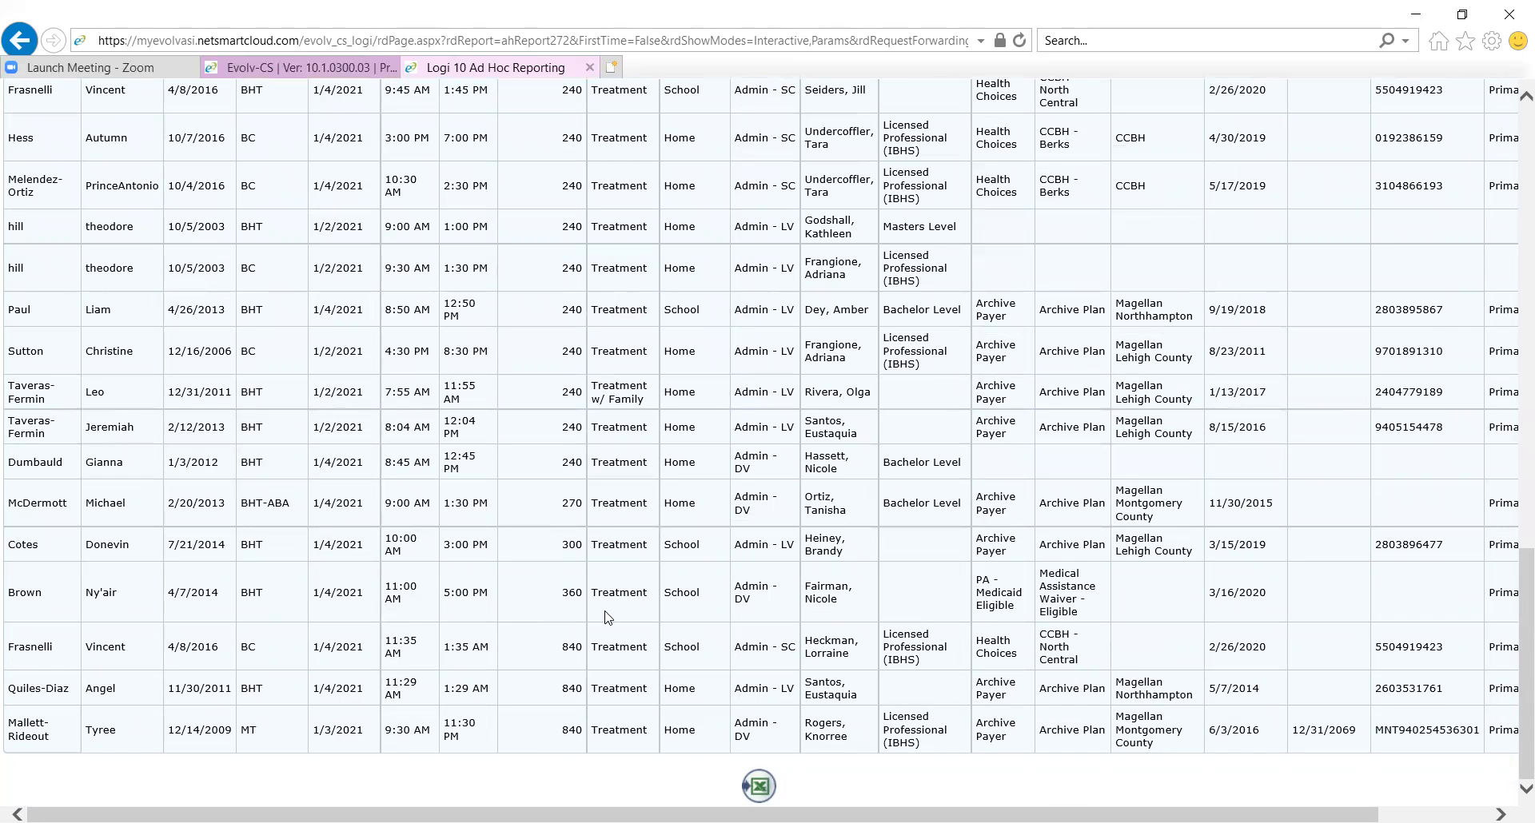
pyautogui.moveTo(562, 648); pyautogui.dragTo(583, 745)
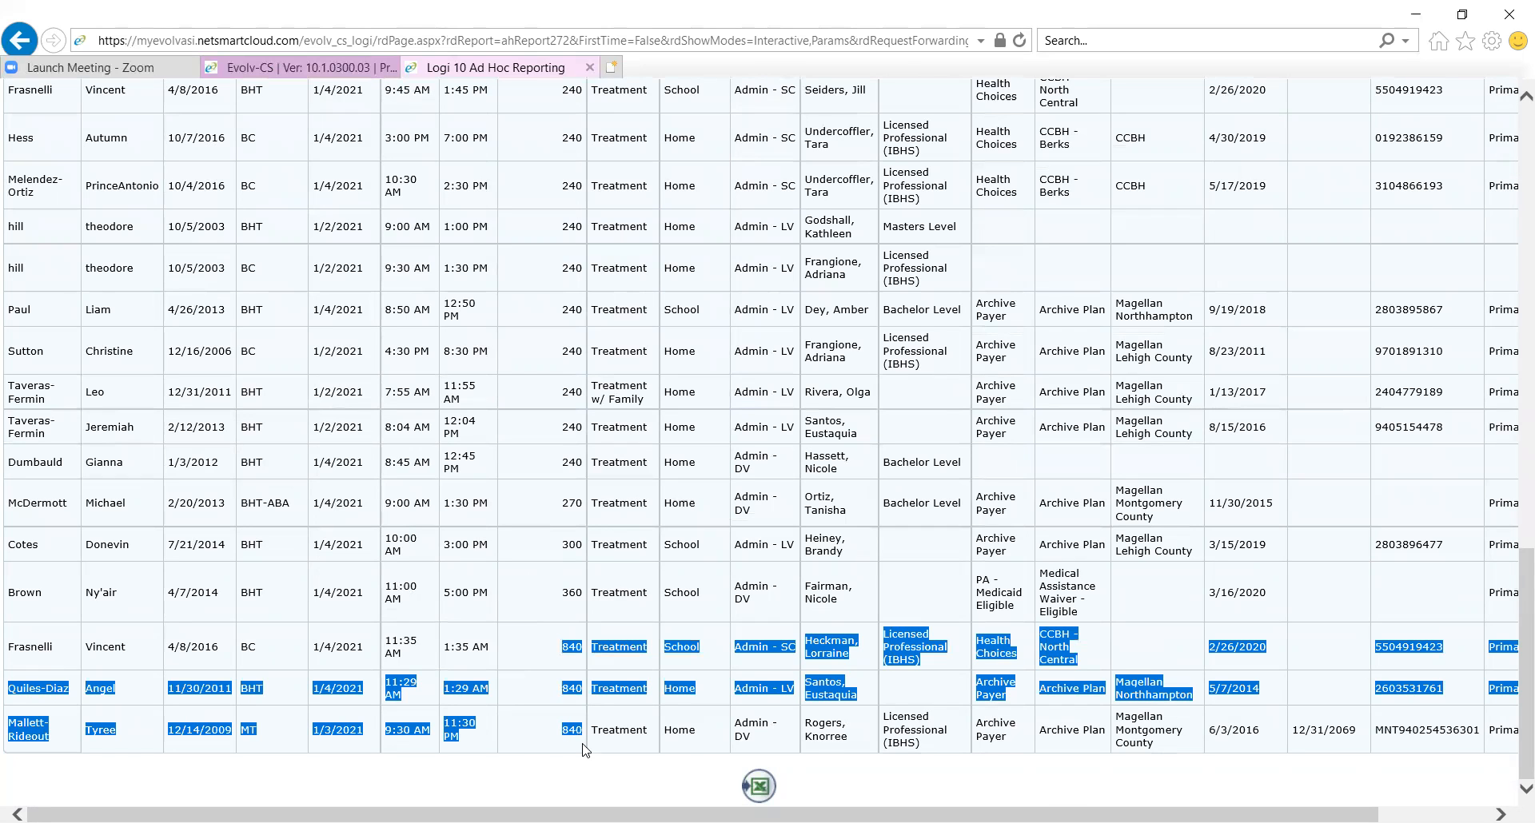
pyautogui.click(568, 583)
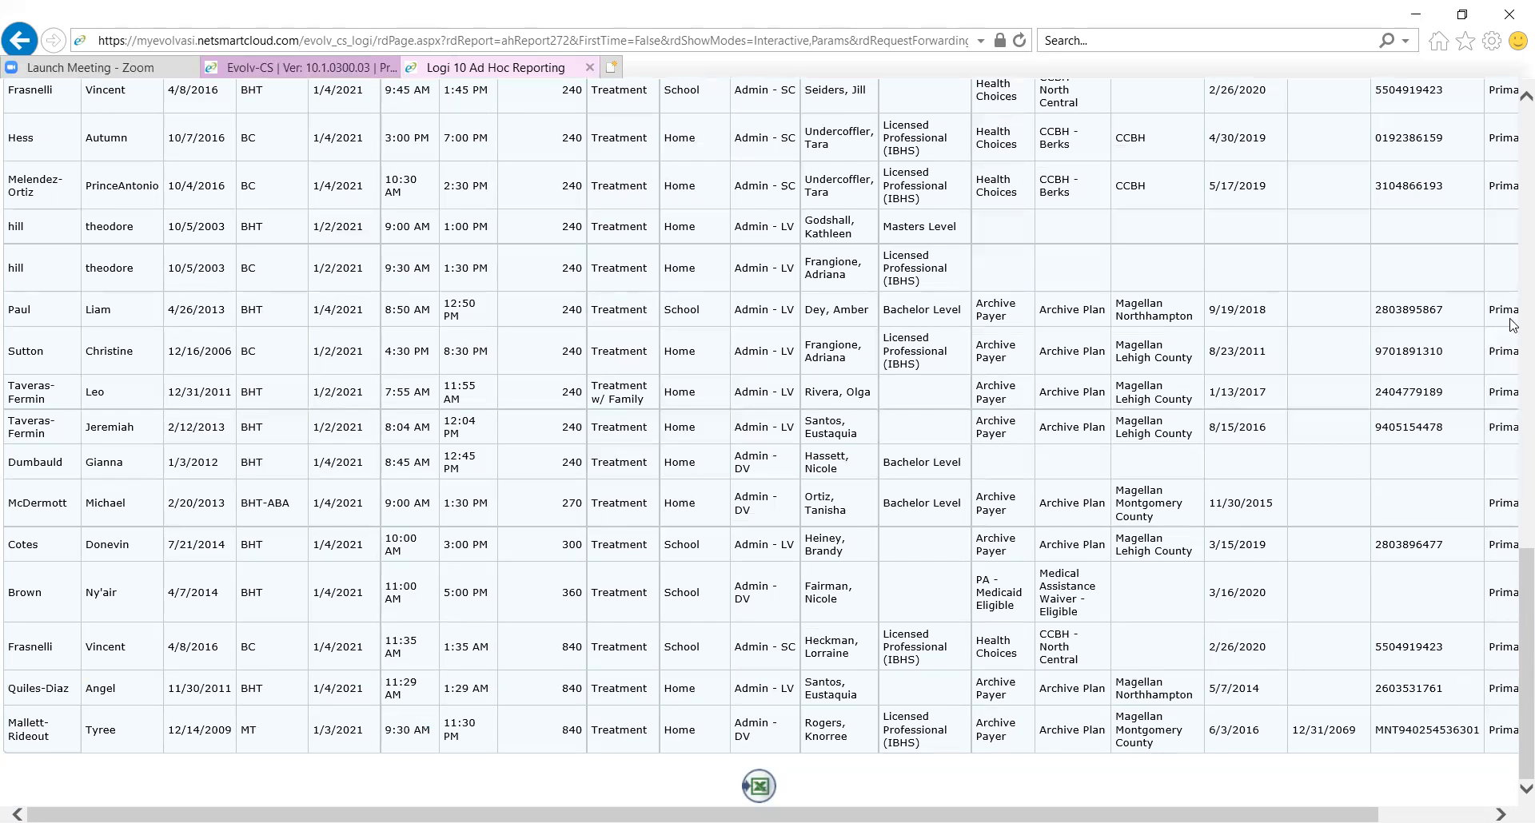
# Sort the report by Service Date and Start Time, both ascending
pyautogui.scroll(15, 1513, 325)
pyautogui.click(413, 364)
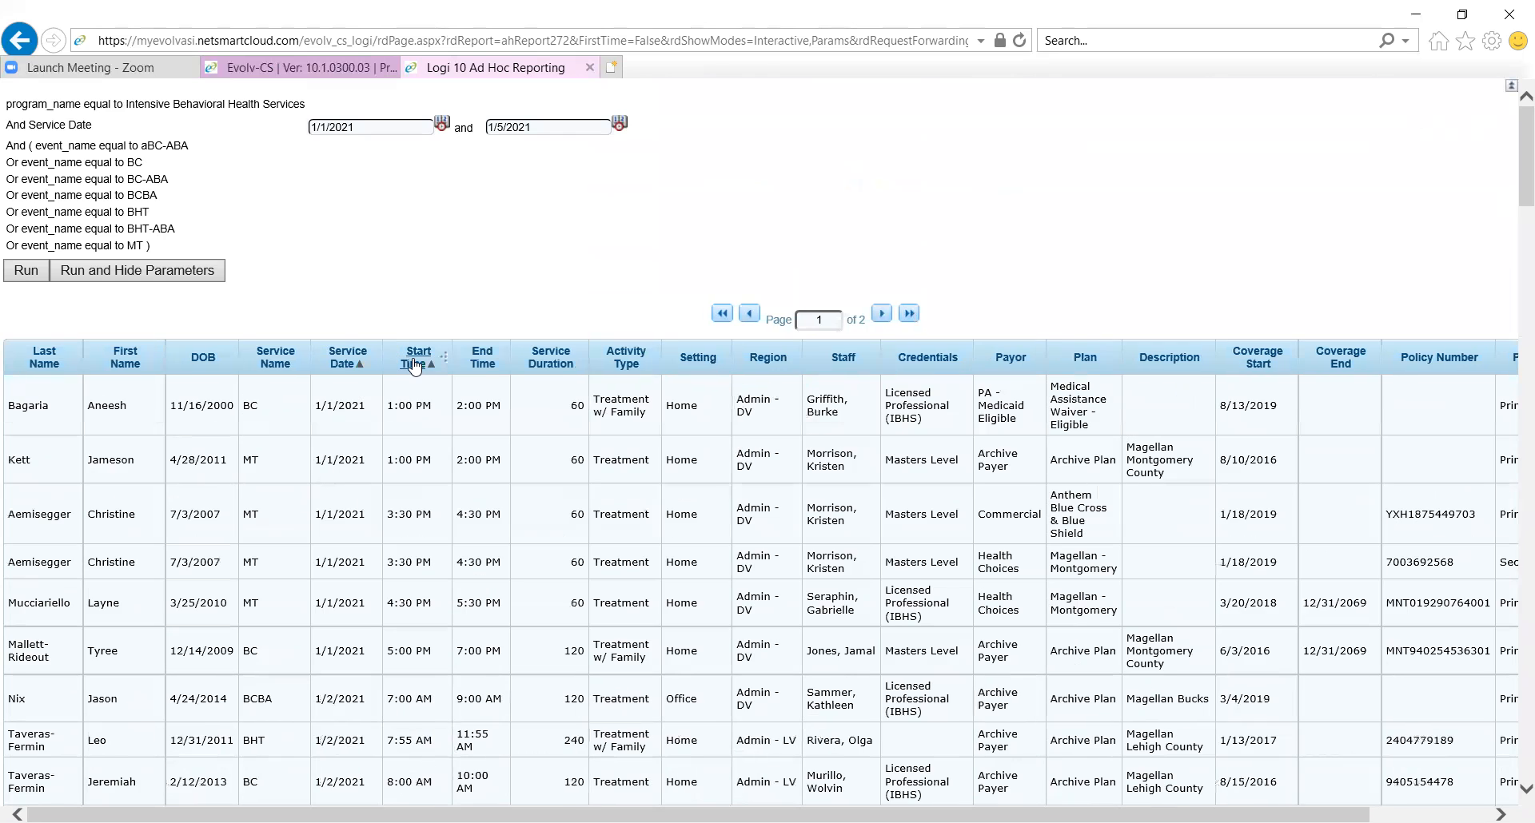